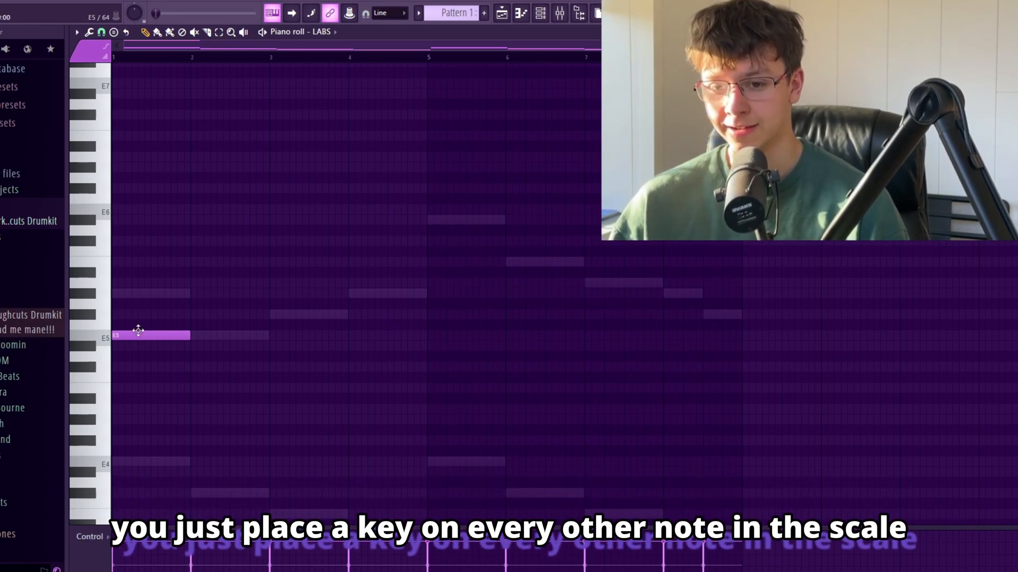
Step: Build the first LABS chord in bar 1 from every other scale note, stacking G#5, B5 and D#6 above E5
click(139, 314)
click(137, 294)
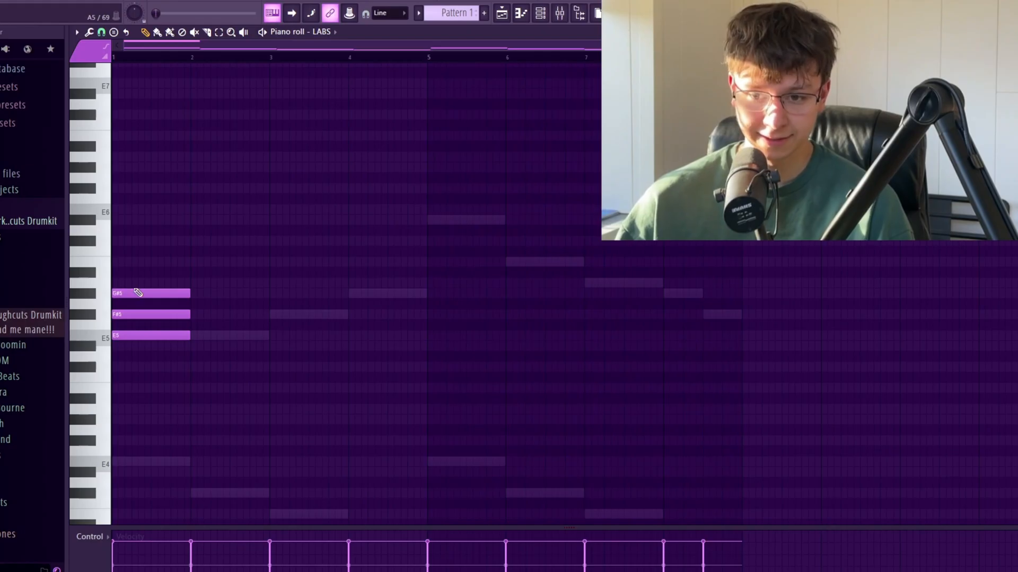
click(113, 283)
click(114, 262)
click(122, 240)
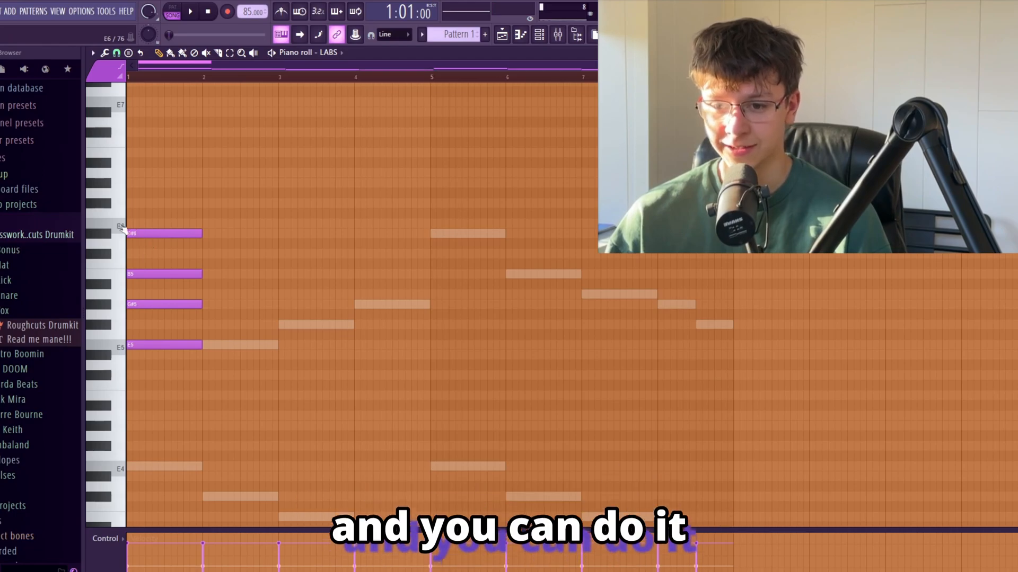
drag(131, 173, 128, 174)
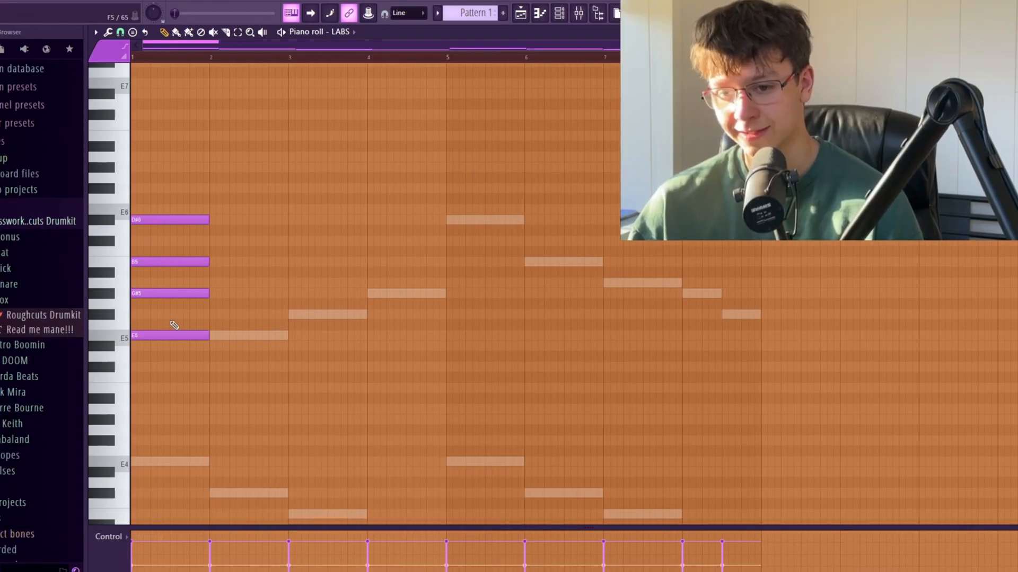
Step: Place F#5, G#5, A5, B5 and C#6 beside the first chord to illustrate the skipped scale notes, and delete them again
drag(173, 325, 171, 314)
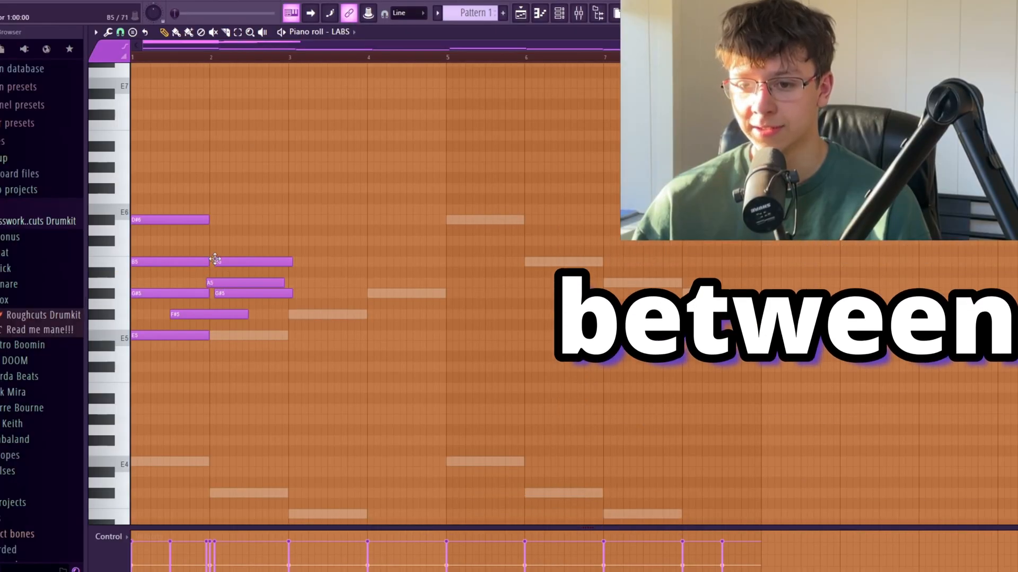
click(212, 236)
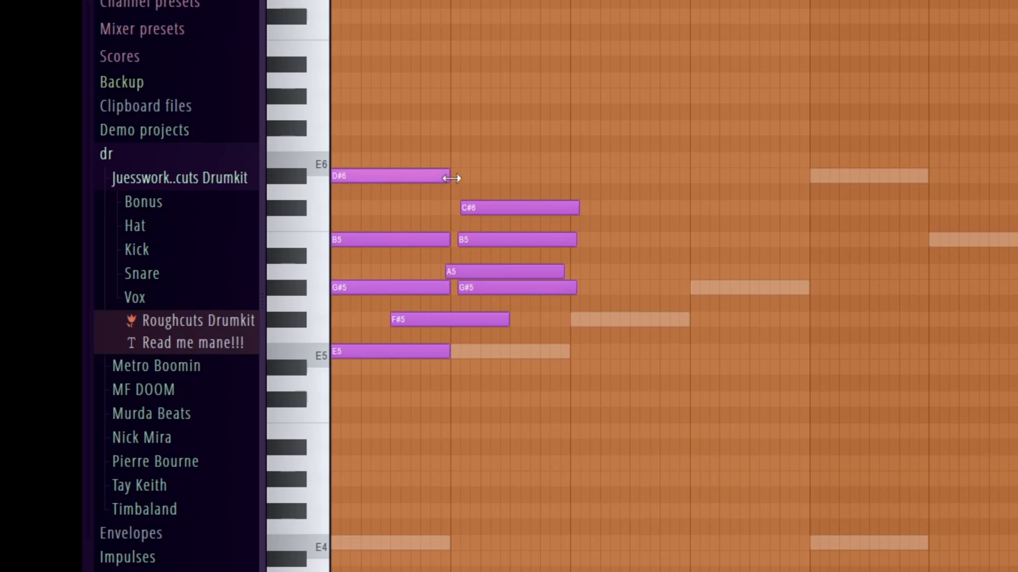
click(215, 220)
right_click(217, 220)
right_click(221, 241)
right_click(225, 262)
right_click(229, 283)
right_click(221, 293)
right_click(196, 314)
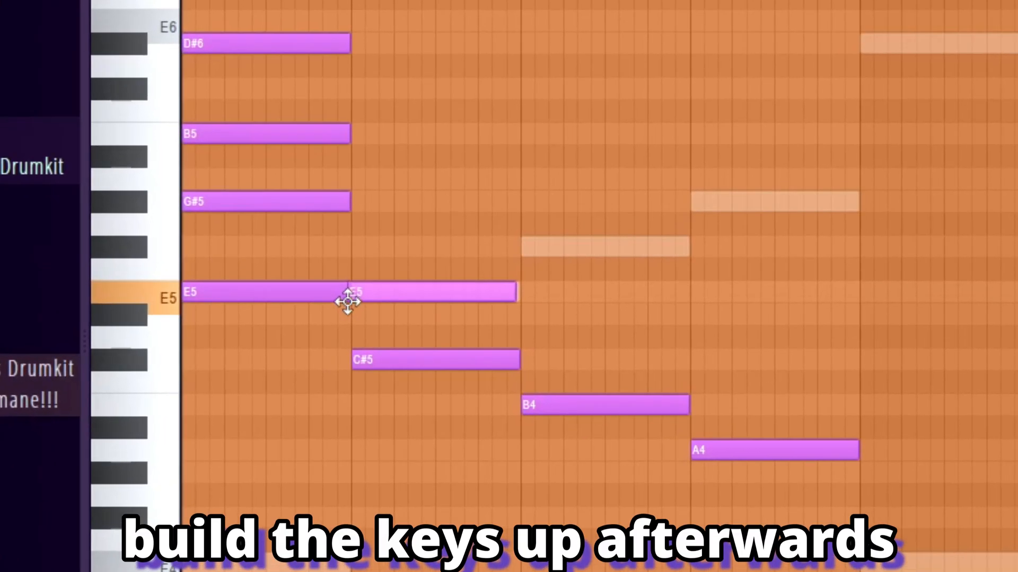
Step: Build up the second chord in bar 2 by stacking E5 and G#5 above the C#5 note, and play the progression
drag(347, 302, 355, 208)
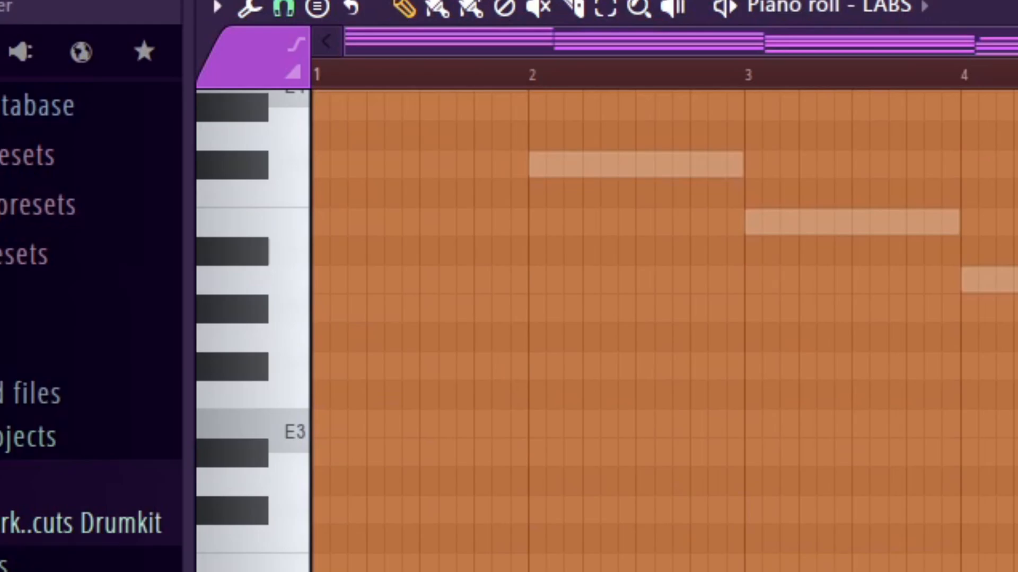
key(space)
scroll(663, 329, up, 10)
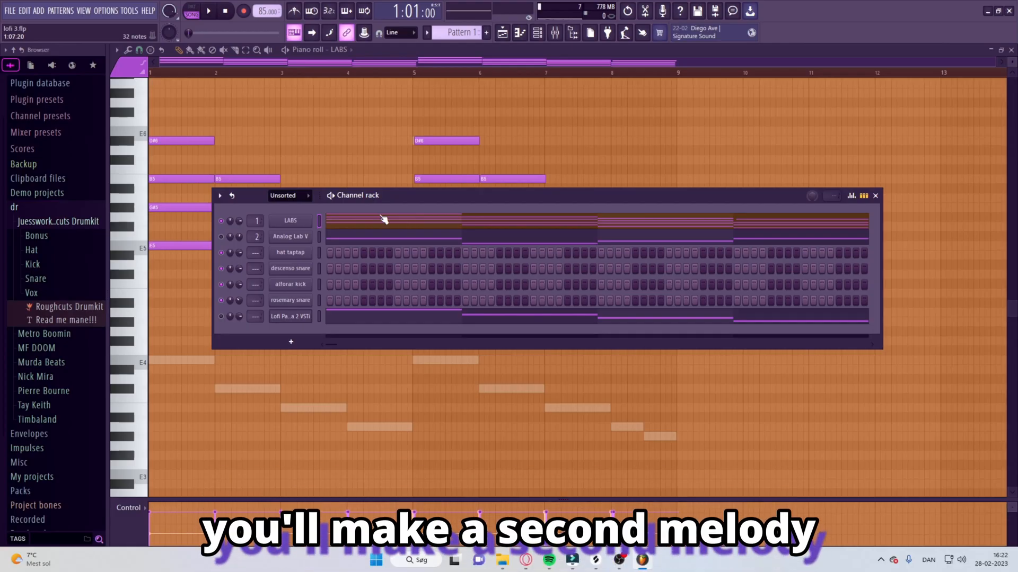
Step: Repeat the second melody's note sequence directly after itself in the LABS #2 piano roll
click(291, 220)
scroll(459, 314, down, 5)
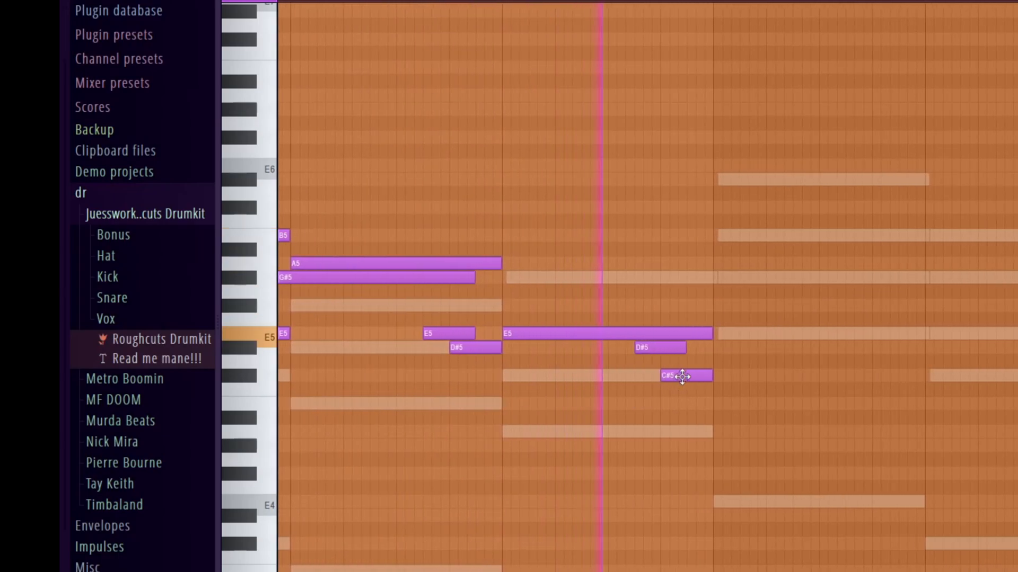
key(ctrl+b)
Step: Select all notes of the second melody and shift them slightly late so they sit off the grid
key(ctrl+a)
scroll(302, 236, up, 5)
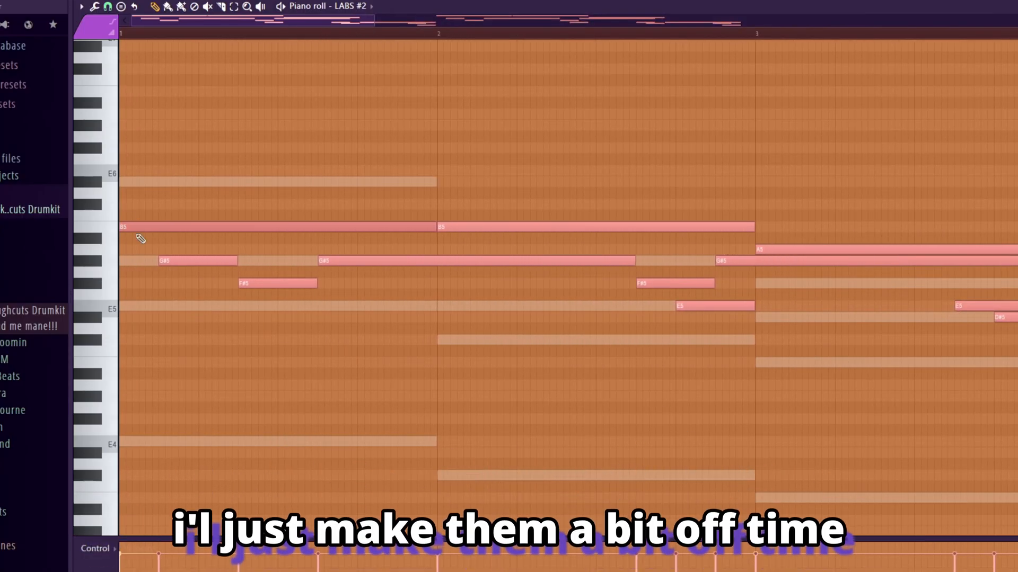
scroll(140, 238, up, 3)
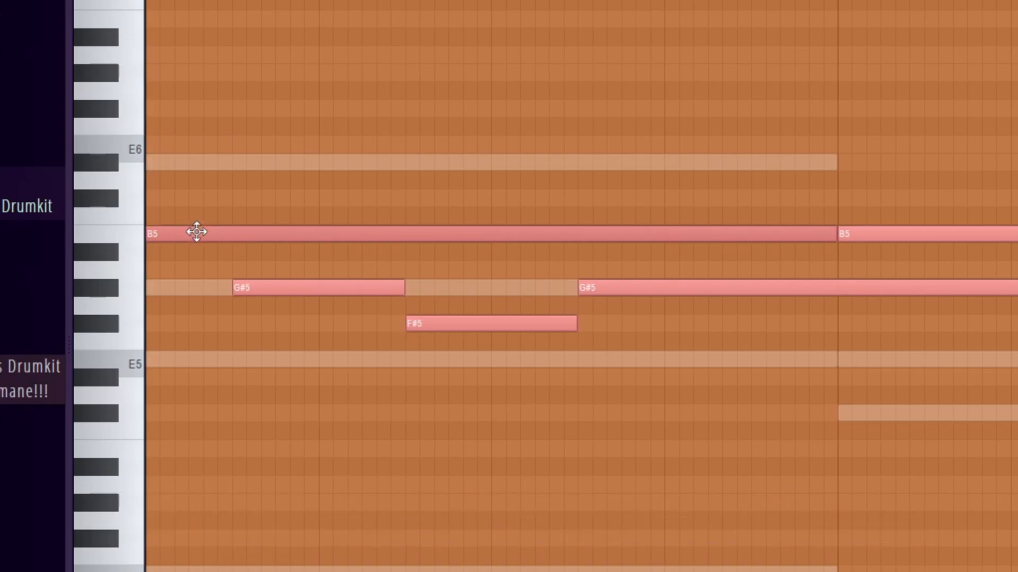
scroll(228, 230, down, 3)
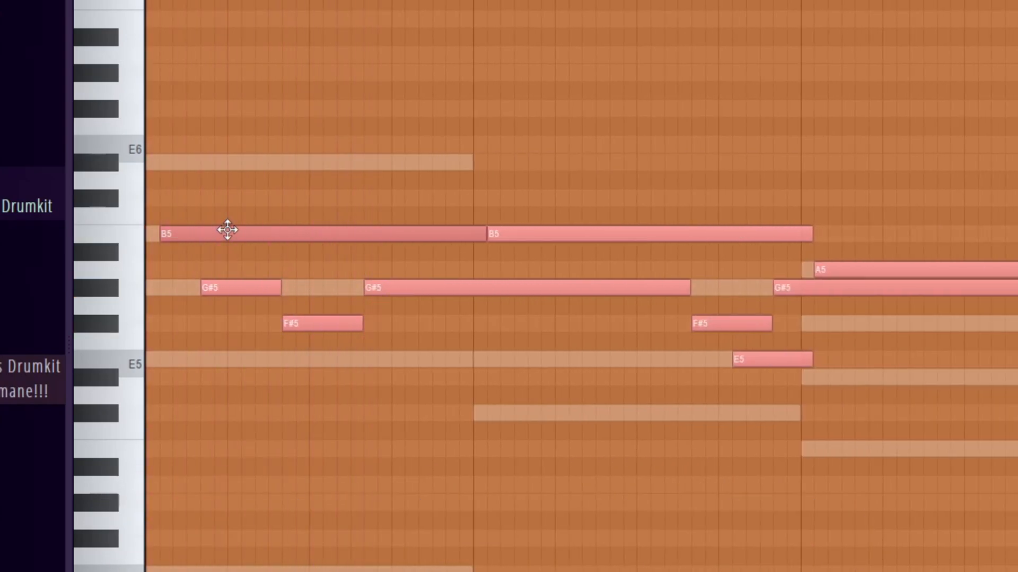
key(alt+s)
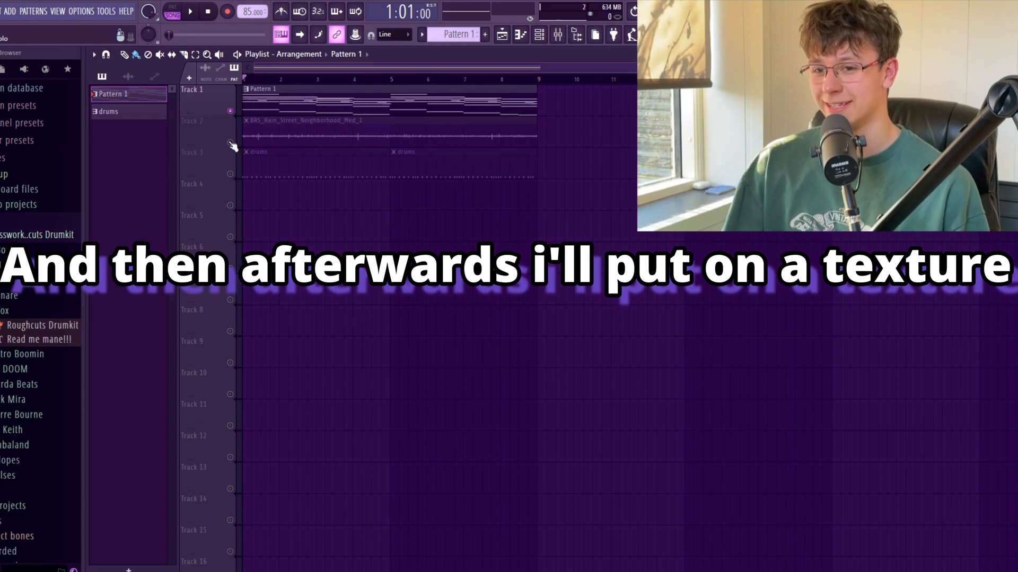
Step: Unmute the rain texture on Track 2 and check the settings of its BRS_Rain_Street_Neighborhood_Med_1 clip
click(230, 143)
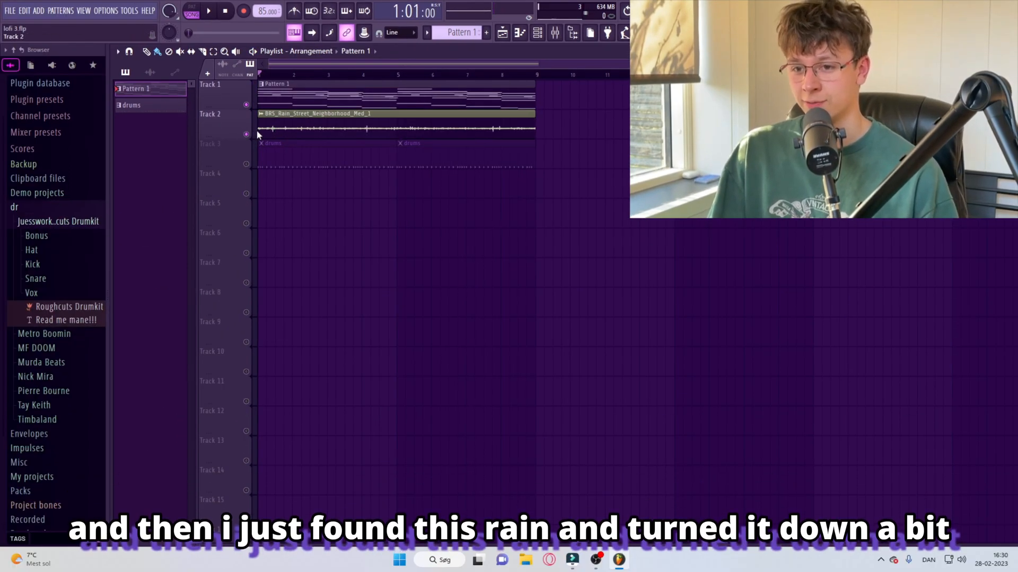
double_click(266, 132)
click(459, 155)
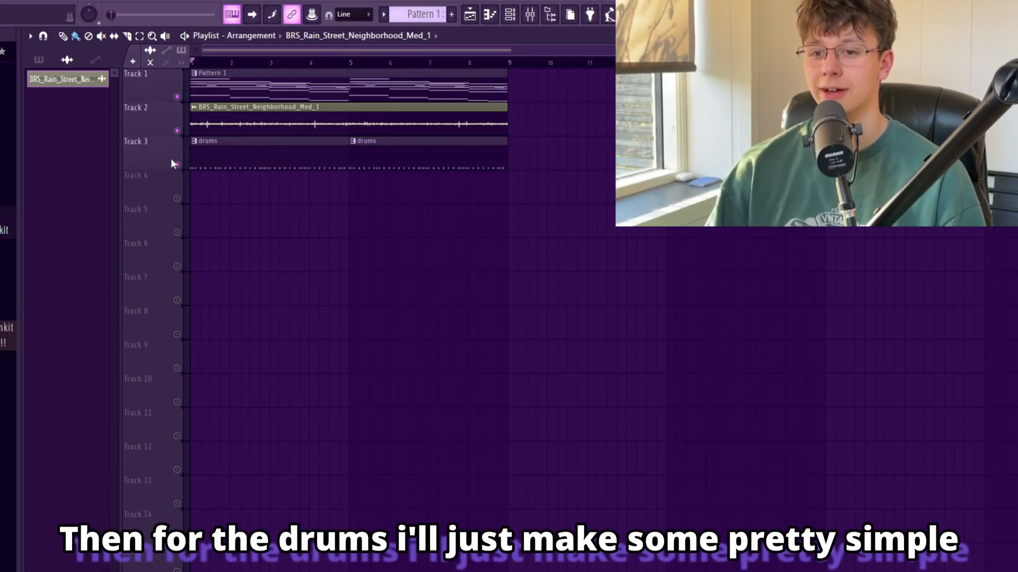
Step: Program the descenso snare in the drums pattern on every eighth step from step 5 to step 61, and play it back
double_click(141, 344)
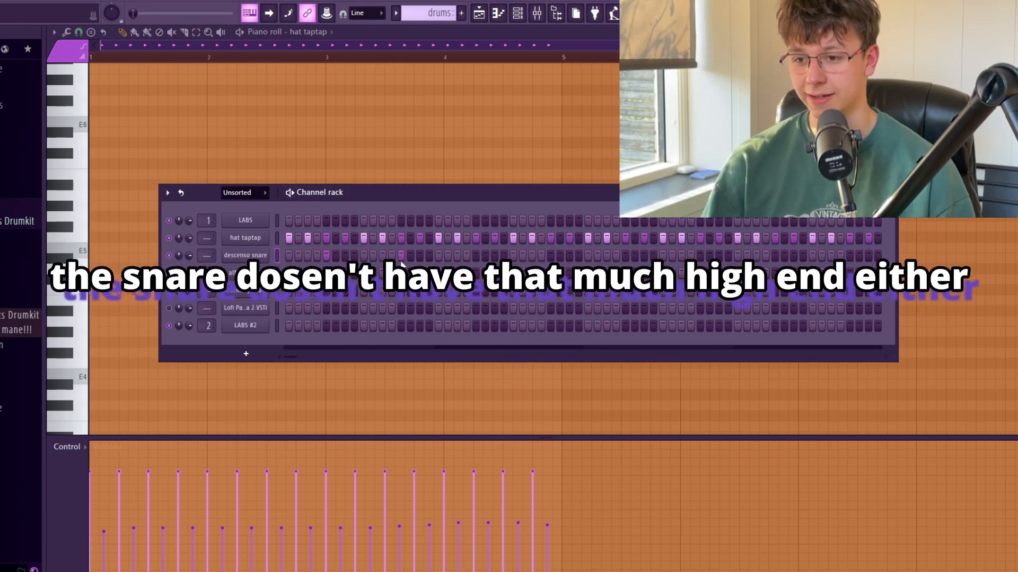
click(401, 255)
click(485, 256)
click(476, 255)
click(551, 255)
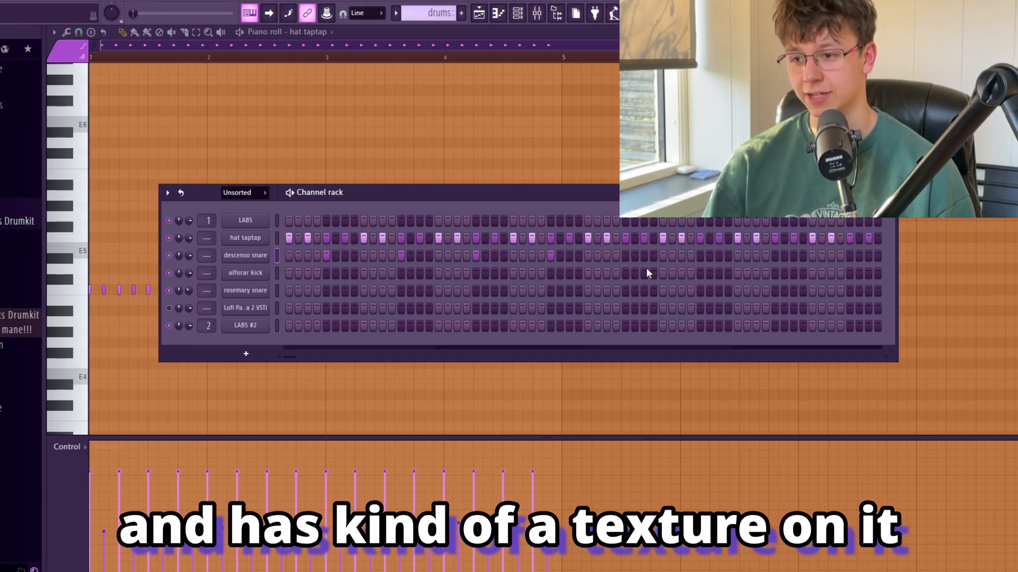
click(625, 256)
key(space)
click(700, 255)
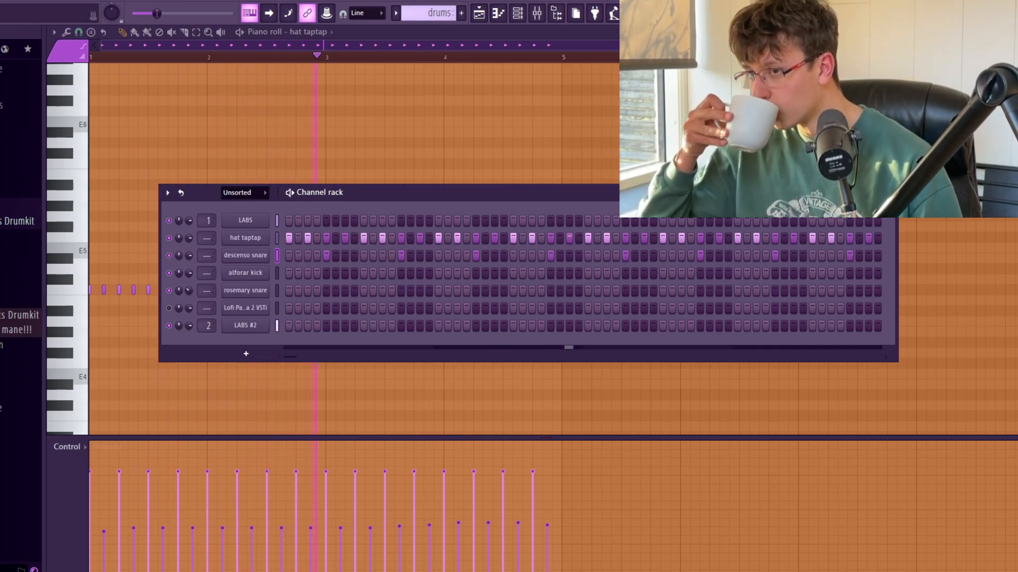
key(space)
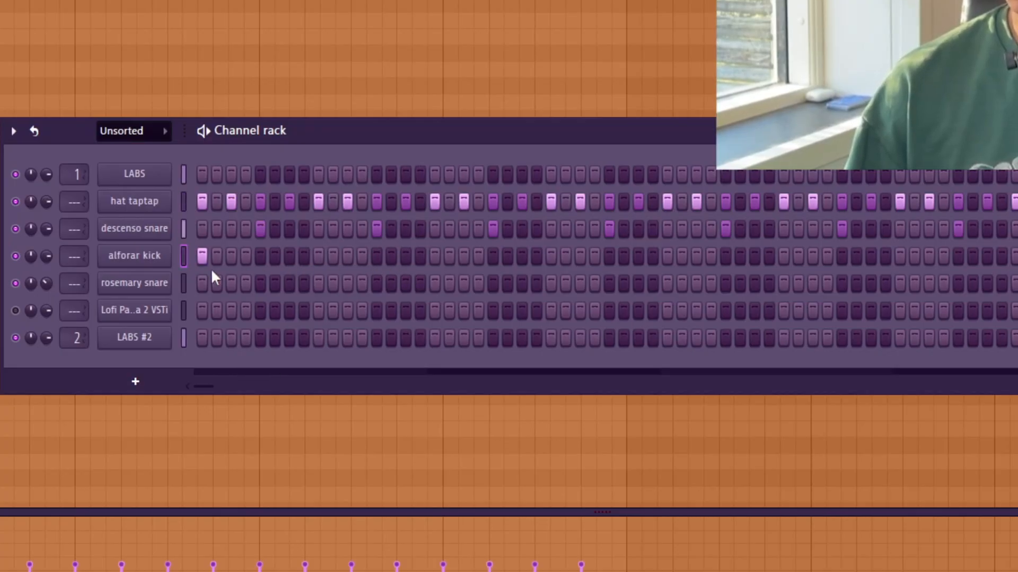
Step: Check the alforar kick's sample settings and add kick hits on steps 11, 15, 16, 19, 25, 31 and 33
click(161, 264)
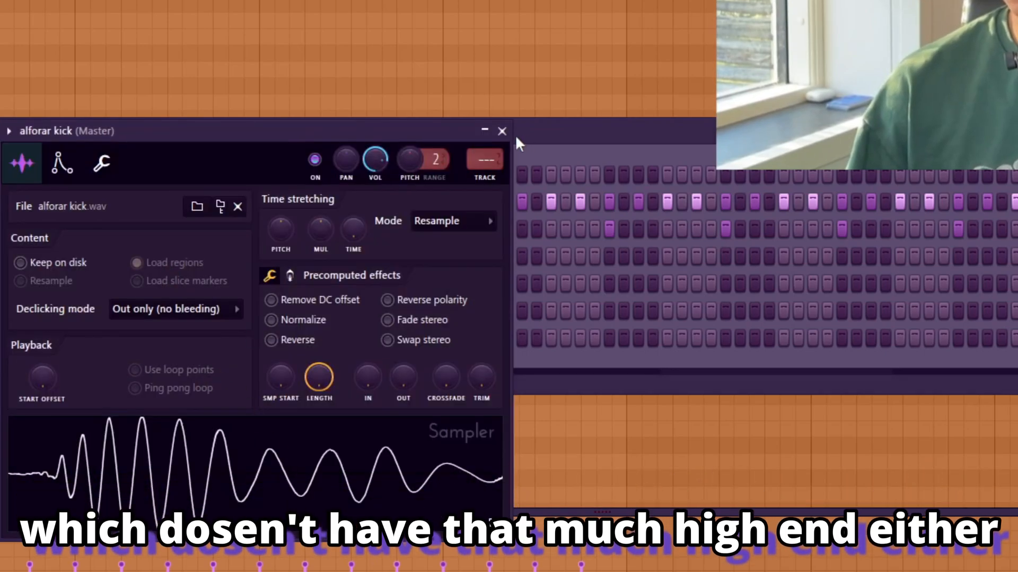
click(501, 131)
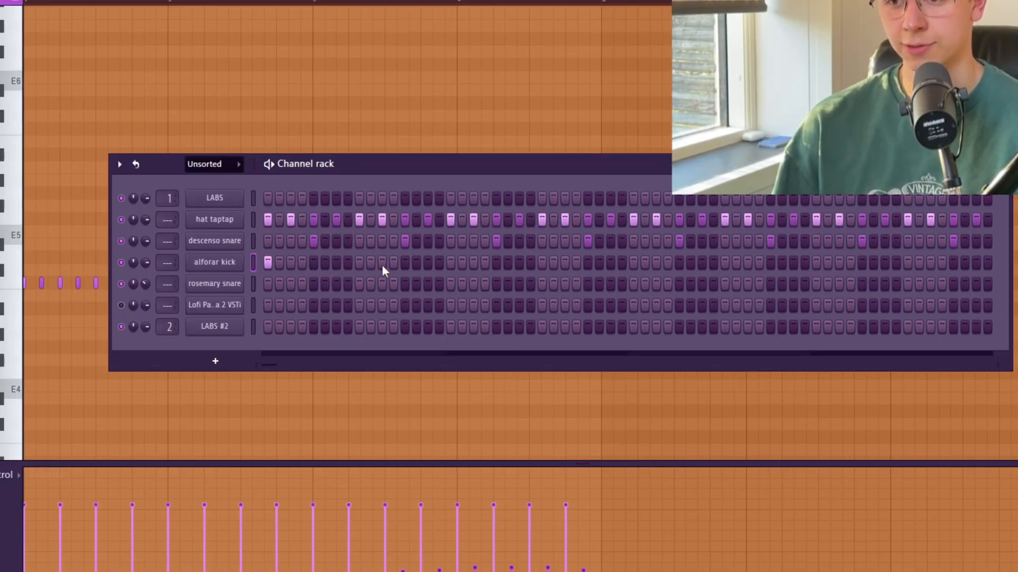
click(347, 258)
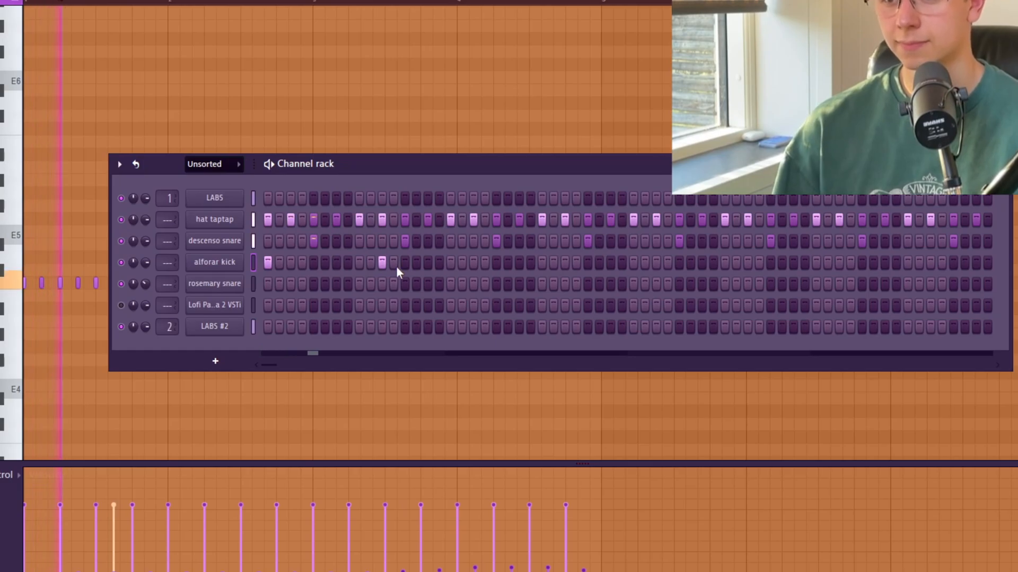
click(428, 262)
click(439, 262)
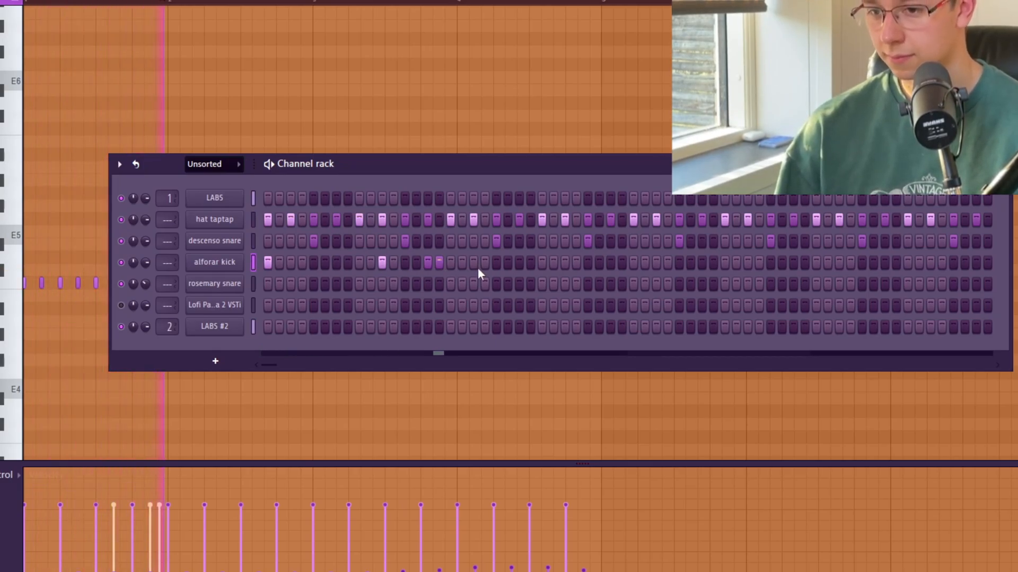
click(518, 263)
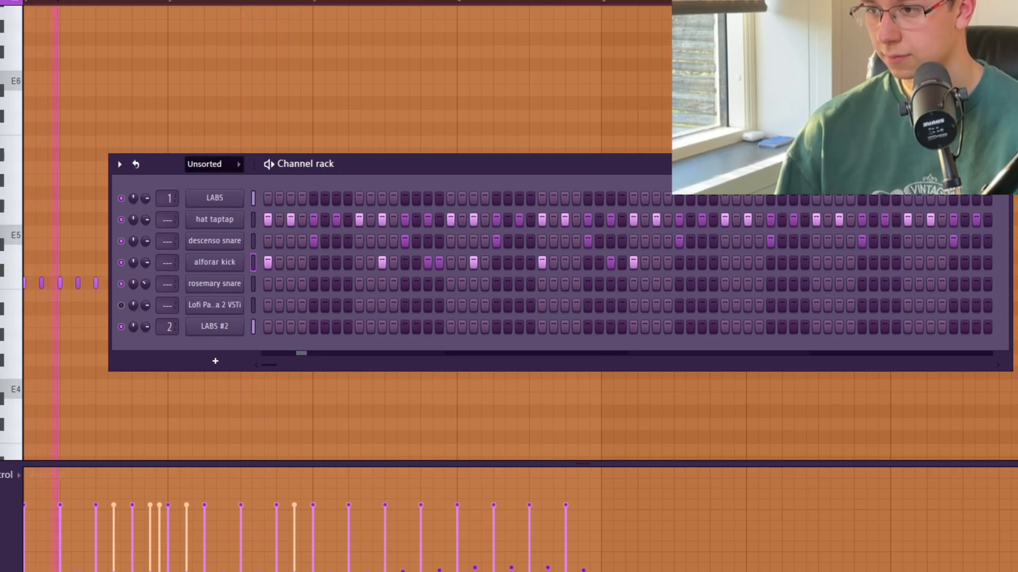
Step: Lower the velocity of the alforar kick hit on step 15
click(973, 164)
drag(431, 345, 432, 355)
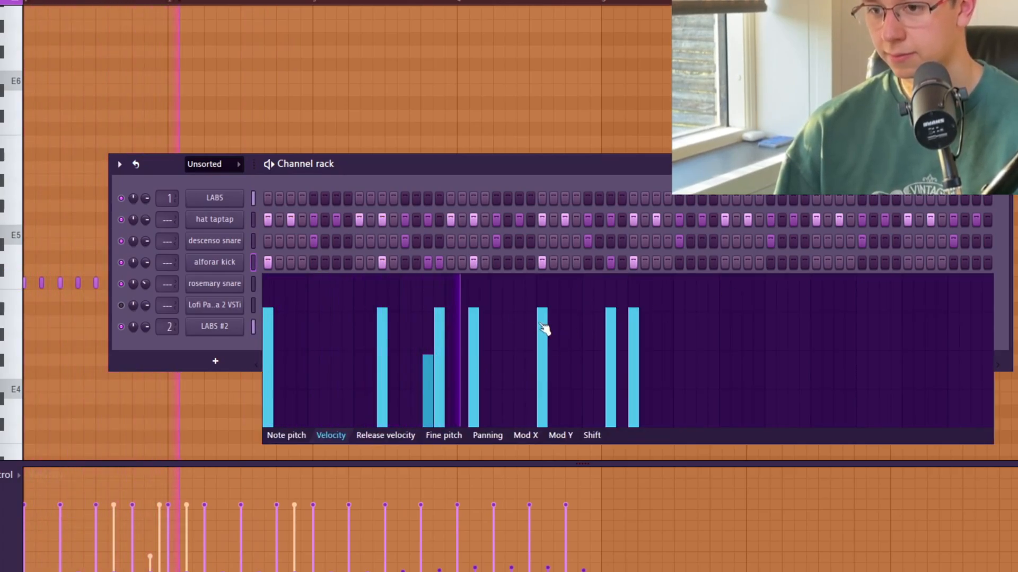
drag(742, 163, 602, 0)
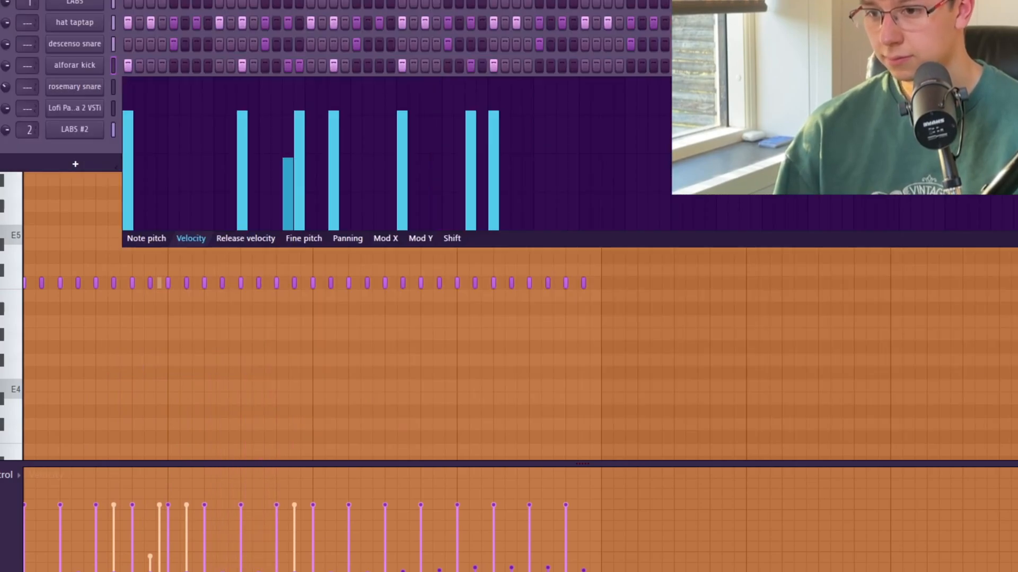
key(Return)
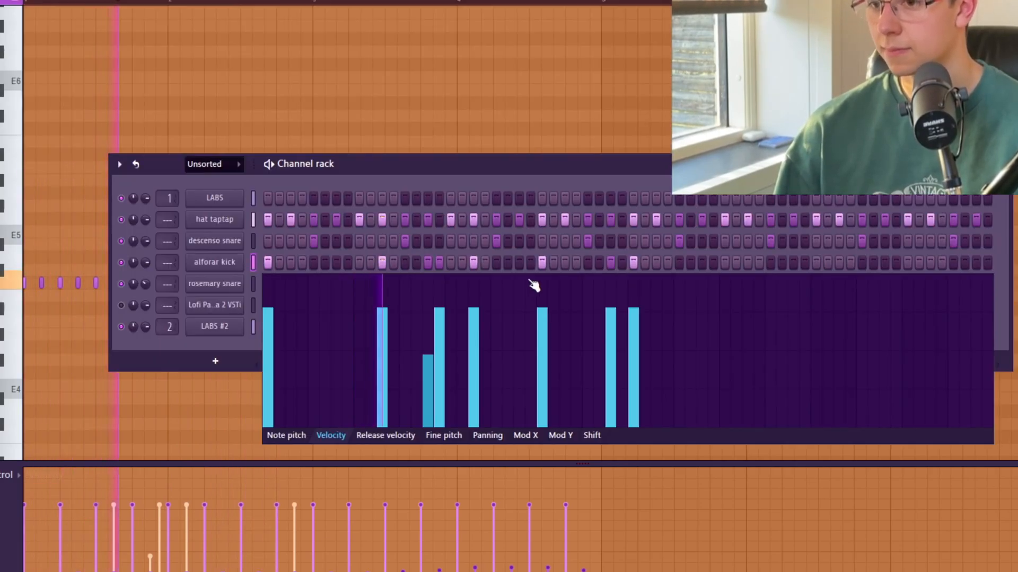
Step: Replace the alforar kick hit on step 19 with hits on steps 17, 20 and 22, giving step 22 a lower velocity
click(496, 263)
click(474, 262)
click(450, 262)
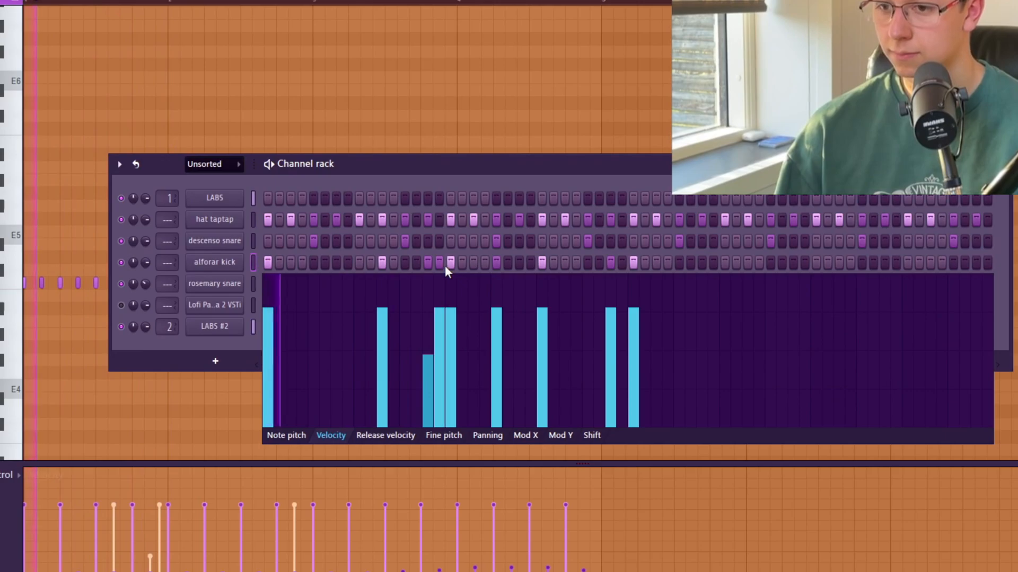
click(484, 263)
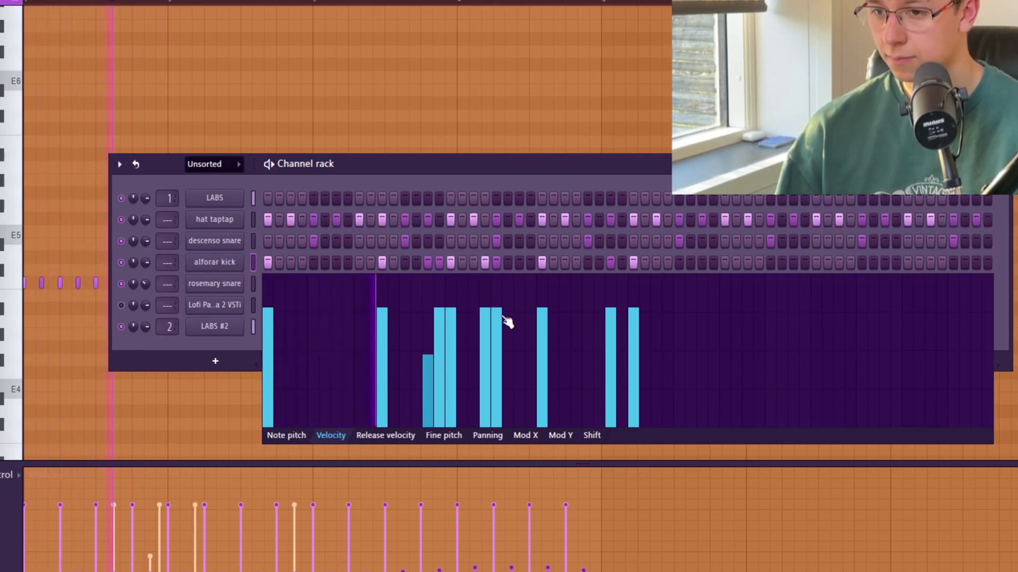
click(507, 263)
click(515, 356)
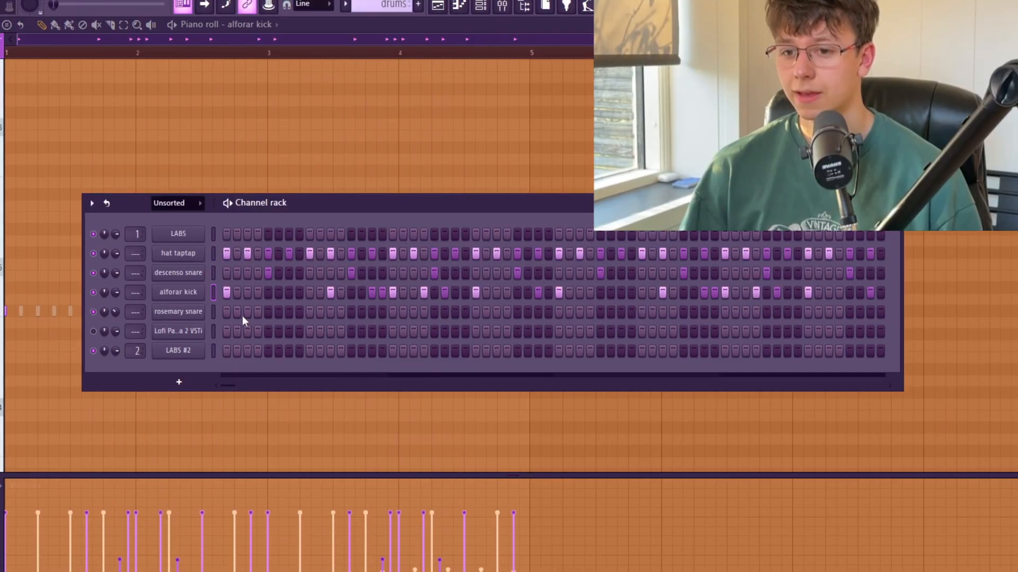
Step: Add rosemary snare hits on steps 4, 10 and 19 and scattered across the second half of the drums pattern
click(258, 312)
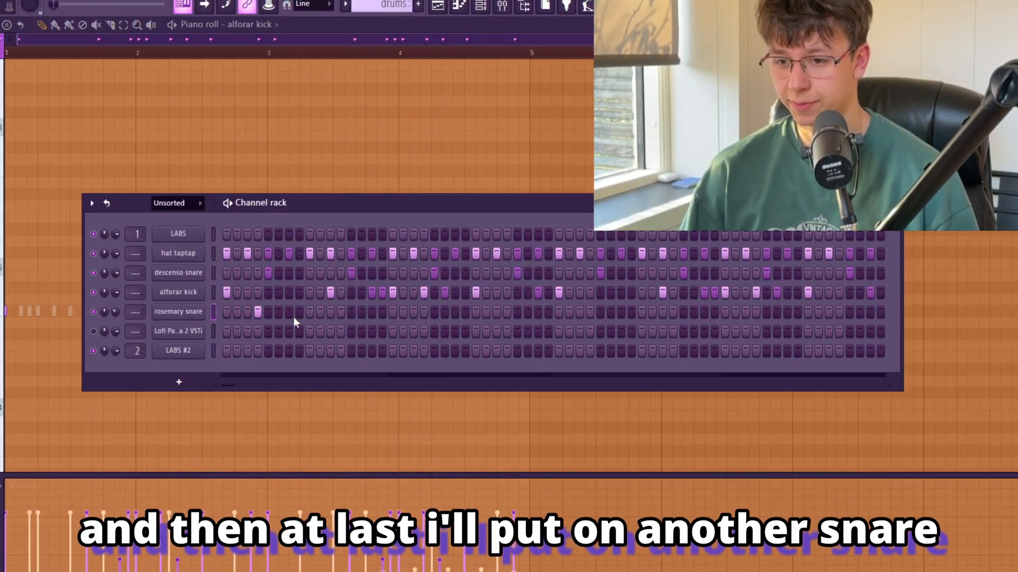
key(space)
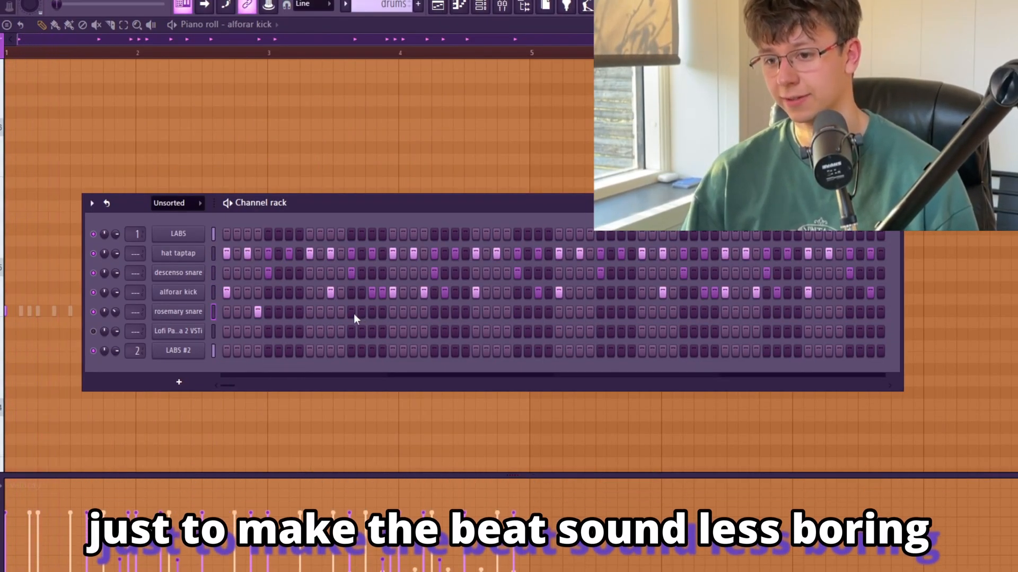
click(322, 314)
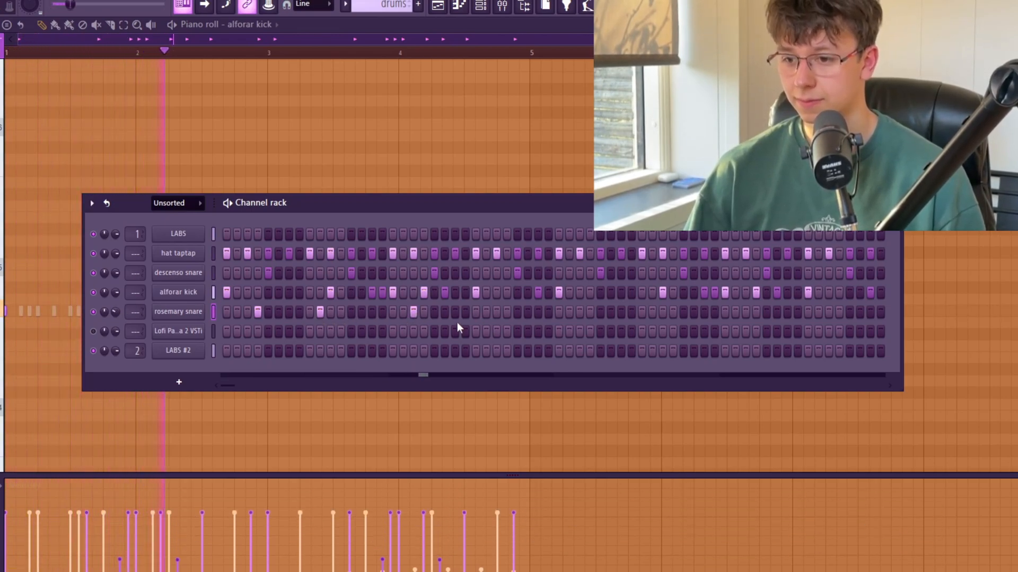
click(580, 312)
click(590, 313)
click(621, 312)
click(737, 312)
click(818, 312)
click(859, 312)
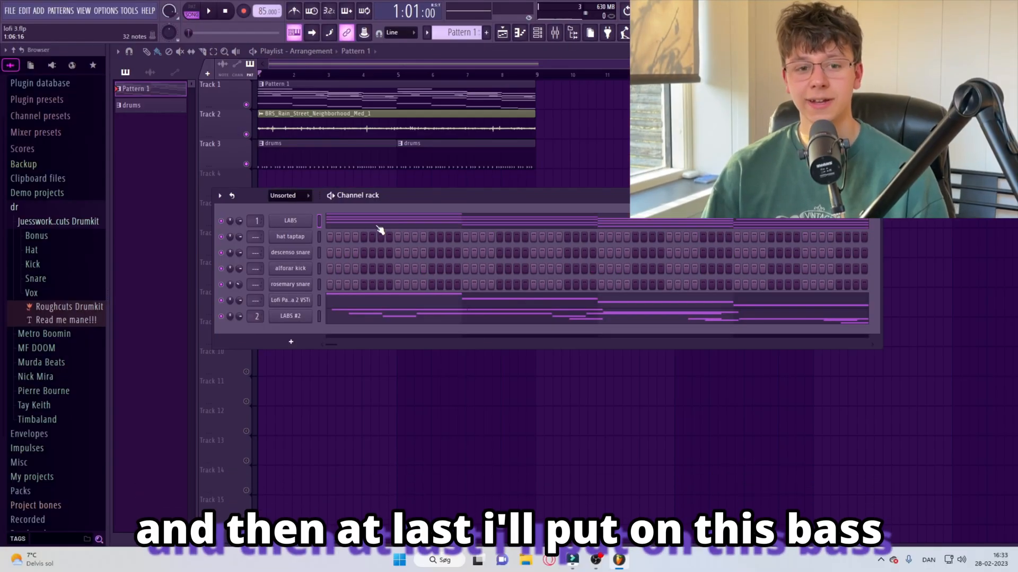
Step: Open the piano roll of the LABS channel in Pattern 1
click(463, 4)
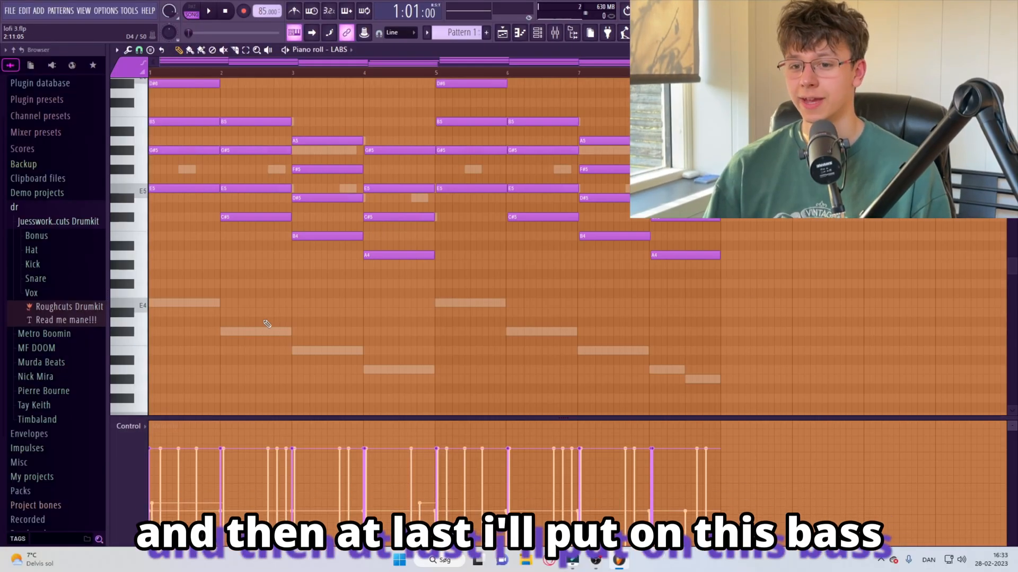
Step: Open the piano roll of the Lofi Panda 2 VSTi channel holding the bass line in Pattern 1
click(537, 32)
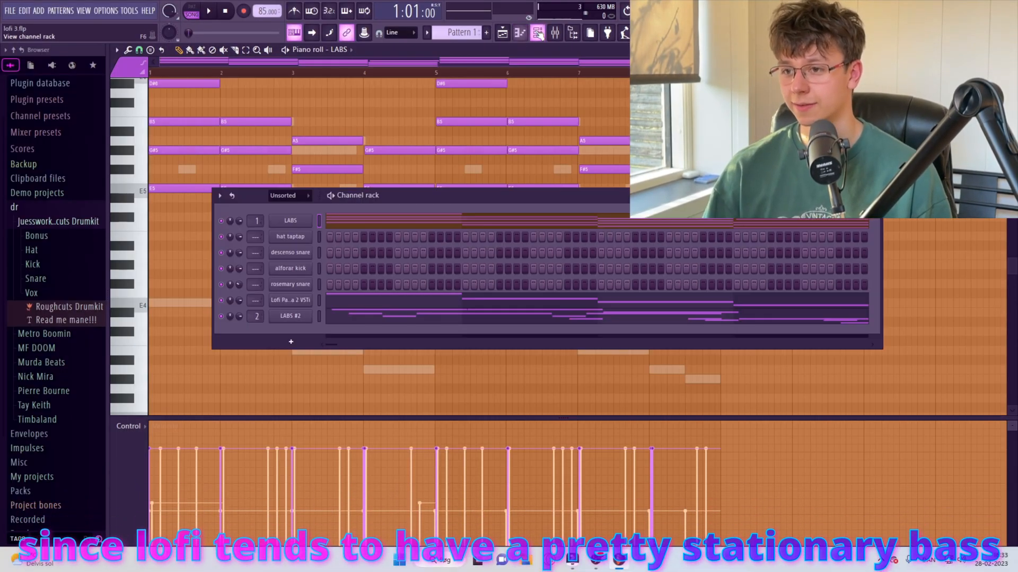
click(347, 300)
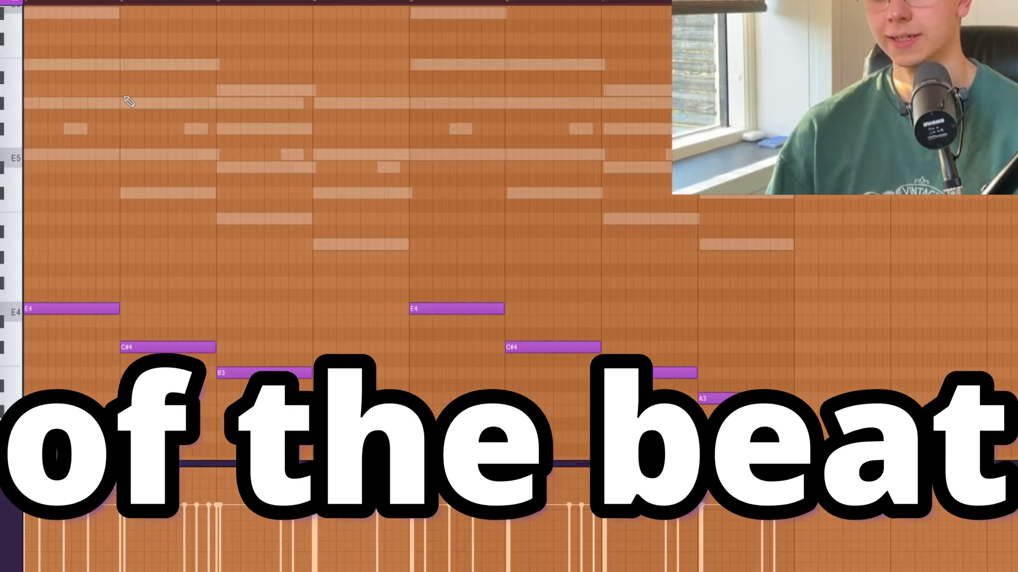
Step: Complete the low notes under the chords with C3 in bar 3 and half-bar A#2 and G#2 notes in bar 4
scroll(147, 86, down, 3)
key(space)
scroll(186, 136, down, 3)
scroll(193, 143, up, 3)
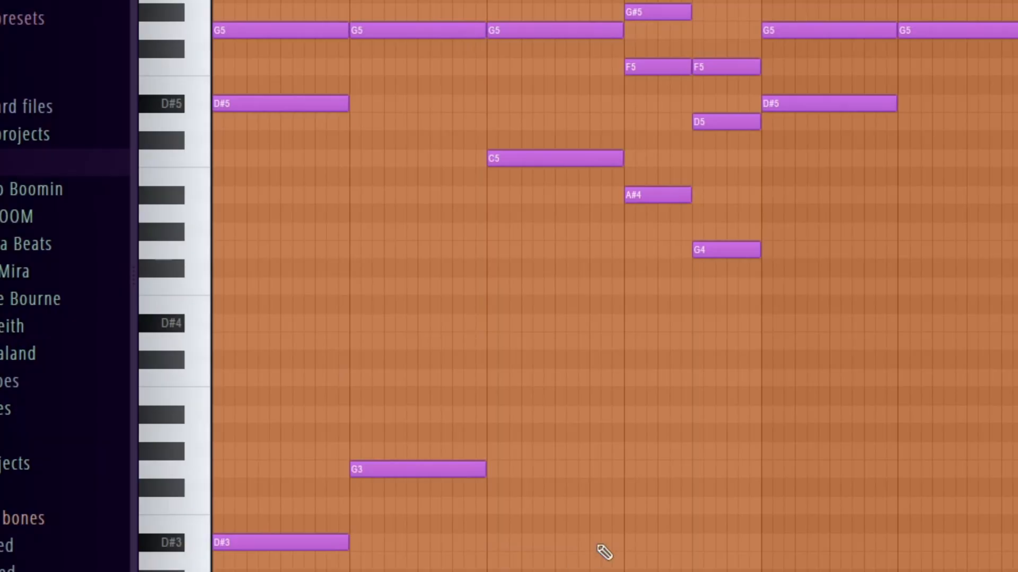
scroll(631, 508, down, 4)
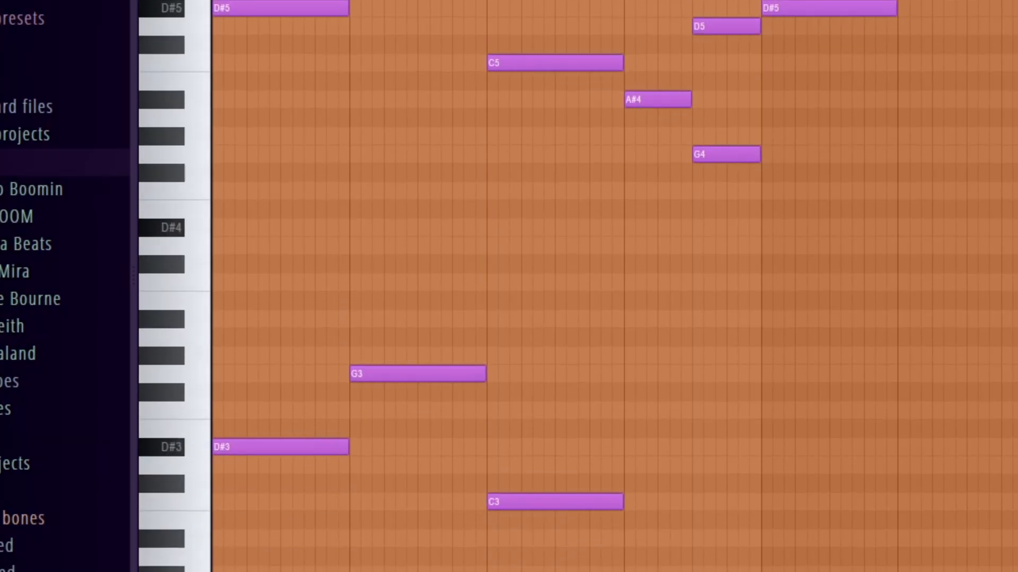
click(693, 508)
key(space)
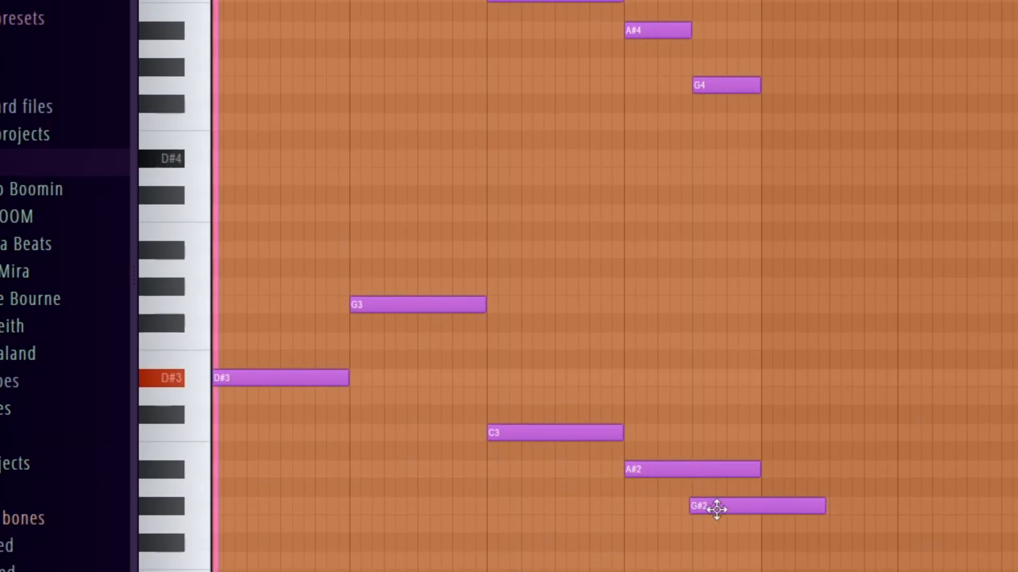
mouse_move(727, 468)
mouse_down()
mouse_move(827, 511)
mouse_move(753, 517)
mouse_move(761, 509)
mouse_up()
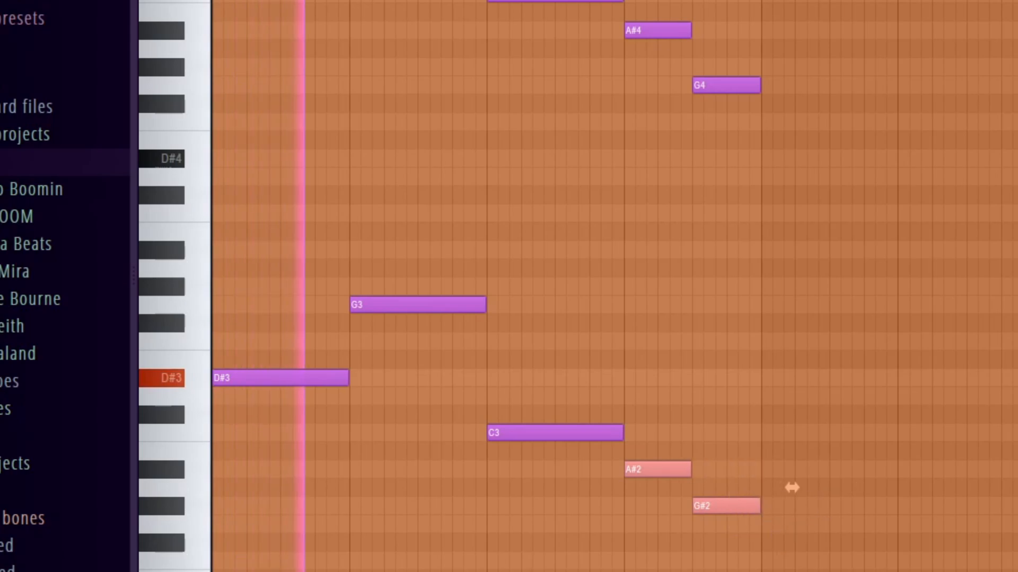
click(627, 411)
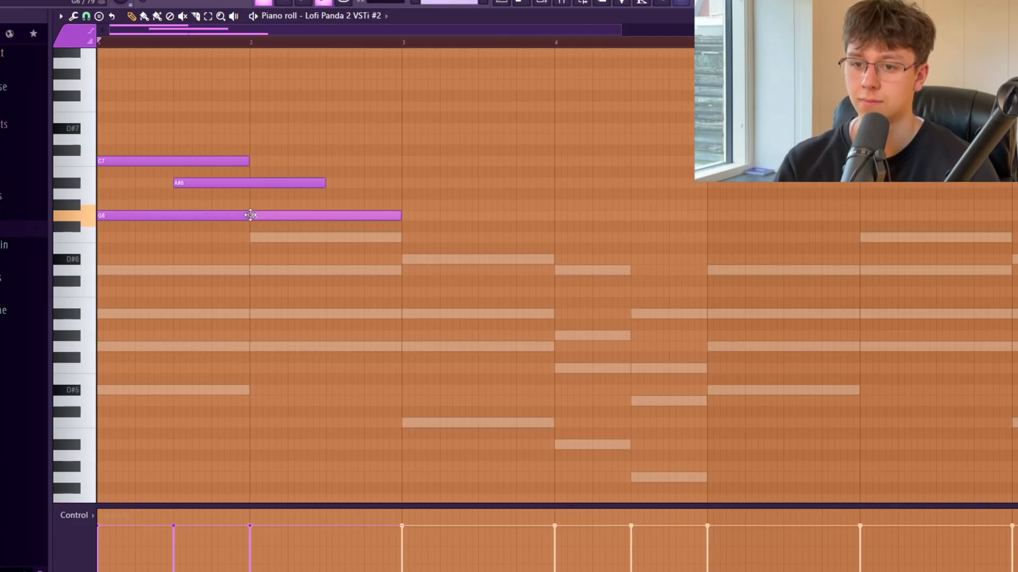
Step: Add an off-time D7 and place the A#6 on beat 2 of bar 1 in the Lofi Panda 2 VSTi #2 melody
key(space)
click(117, 139)
drag(161, 184, 160, 161)
drag(293, 163, 239, 163)
click(131, 182)
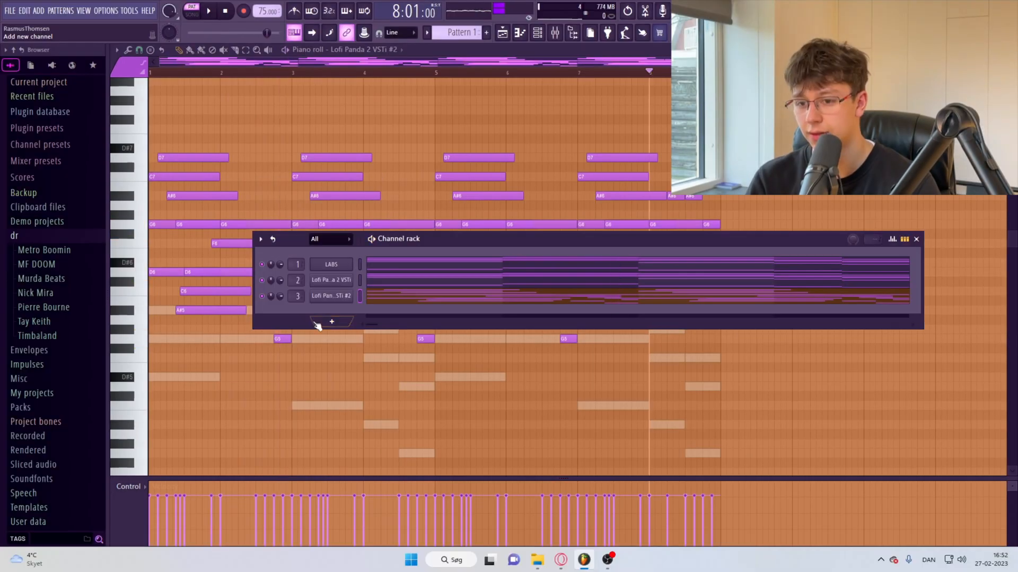
Step: Add a Lofi Panda 2 VSTi #3 channel with a rising G6, A#6, C7, D7 counter melody in bar 1 and duplicate it into bar 2
click(313, 324)
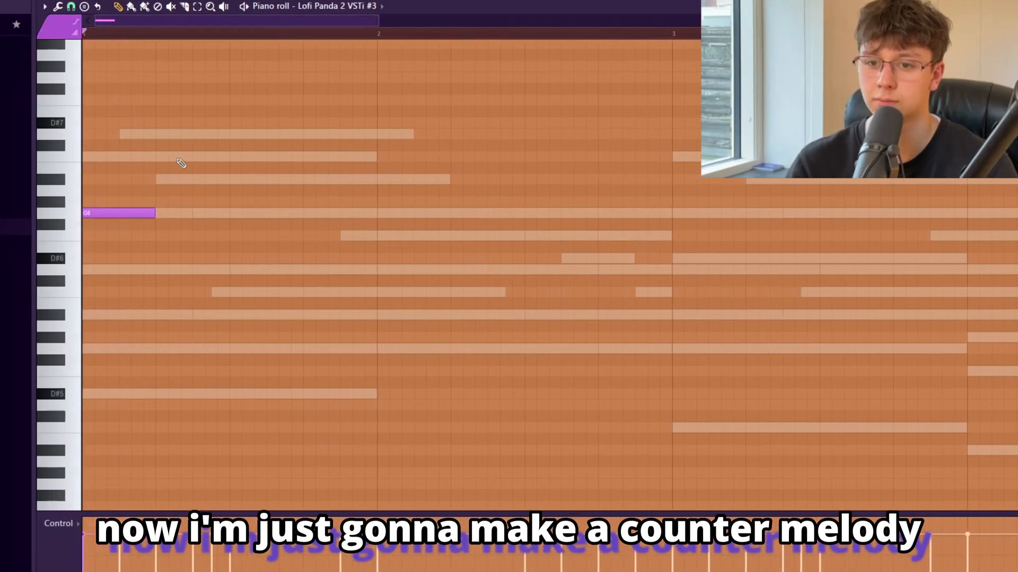
click(159, 179)
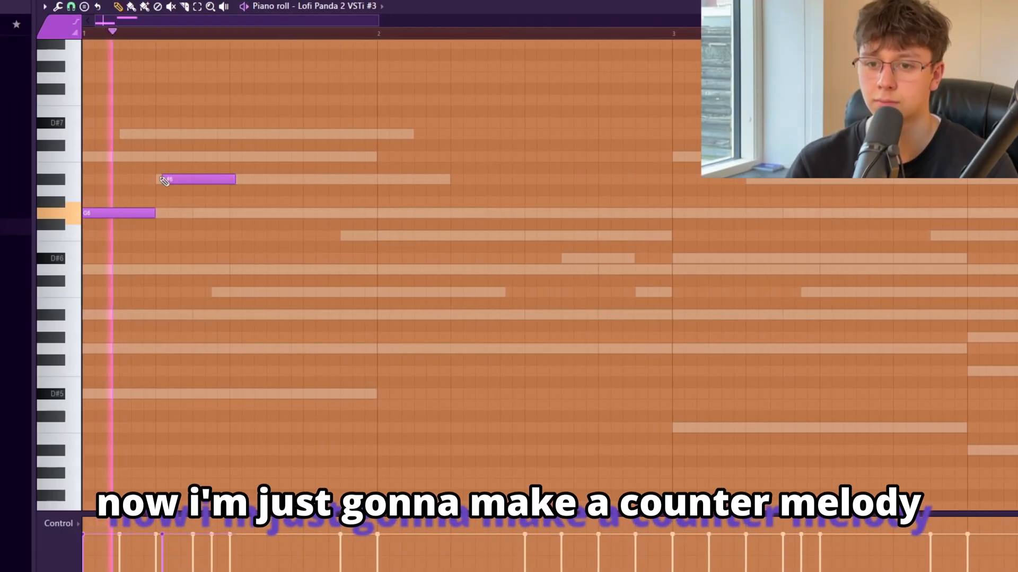
click(234, 159)
click(310, 133)
key(ctrl+b)
scroll(280, 119, down, 2)
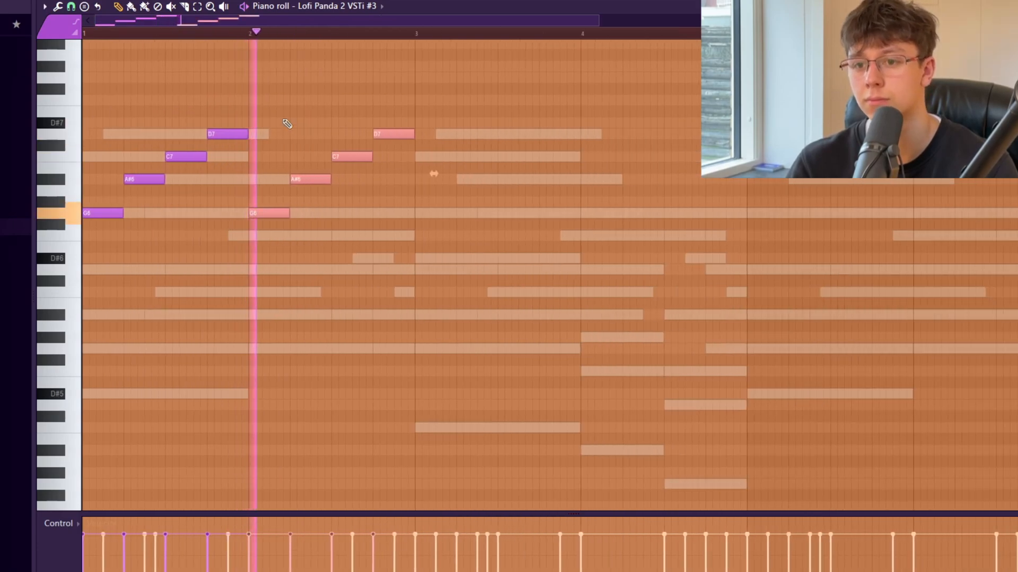
Step: Delete the duplicated D7, C7 and A#6 notes from bar 2 of the counter melody, keeping only its G6
right_click(393, 133)
right_click(352, 156)
key(space)
right_click(311, 179)
key(space)
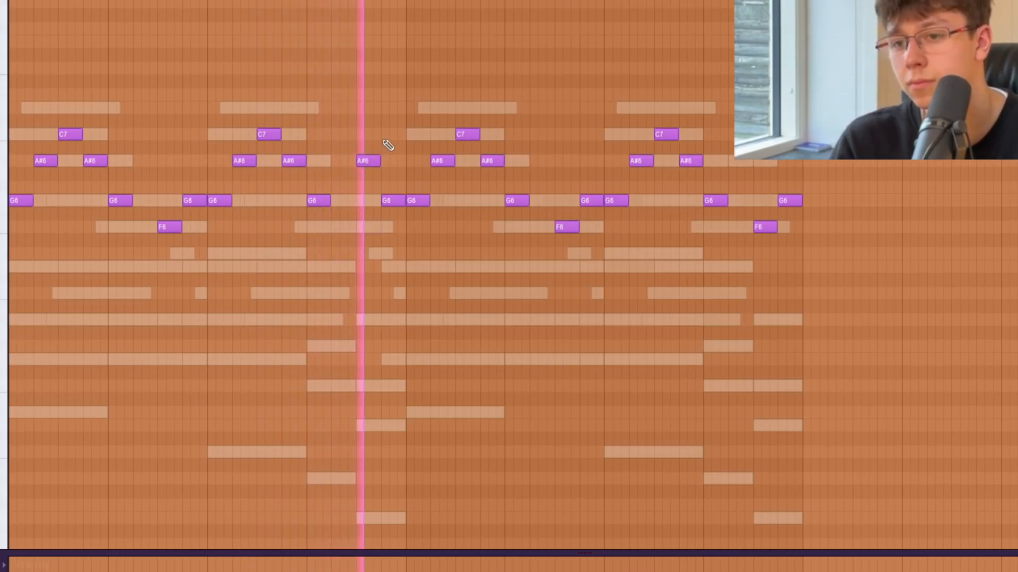
Step: Add a C7 above the last G6 of bar 4 and carry the changed ending into bar 8 of the counter melody
click(392, 134)
drag(916, 281, 420, 63)
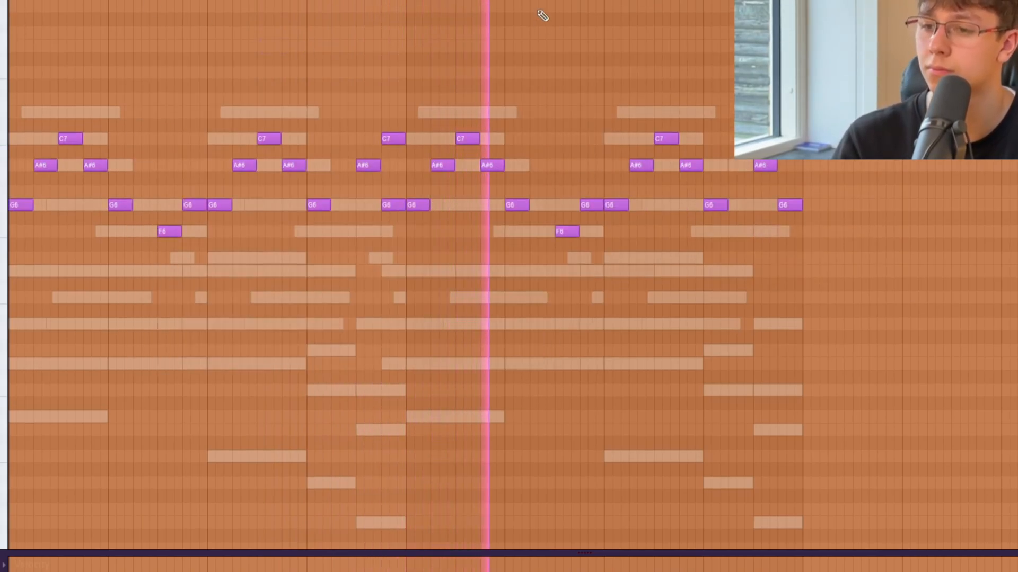
Step: Use the piano roll randomizer on the cala hat notes and adjust the amount of velocity variation
key(F6)
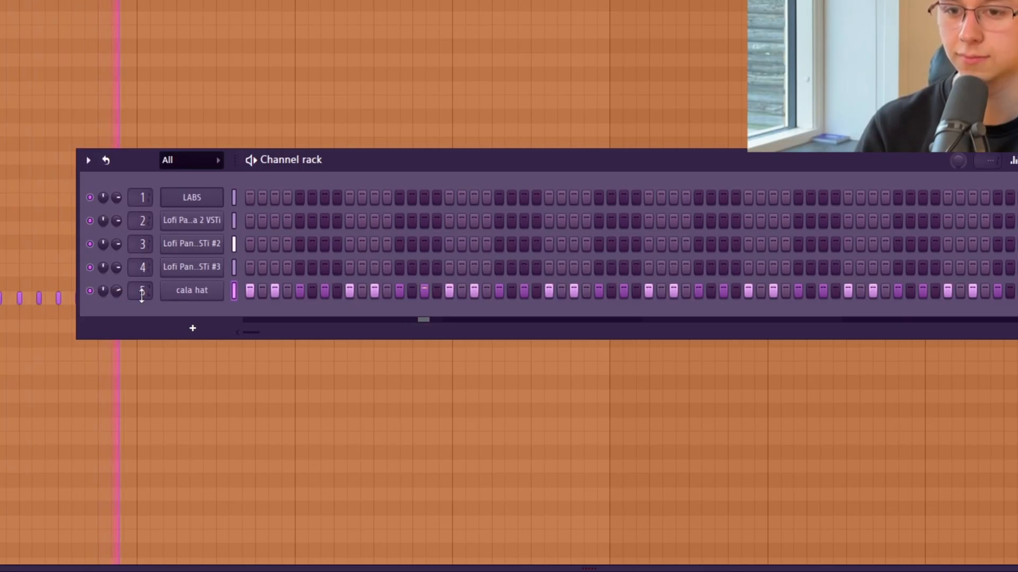
key(F6)
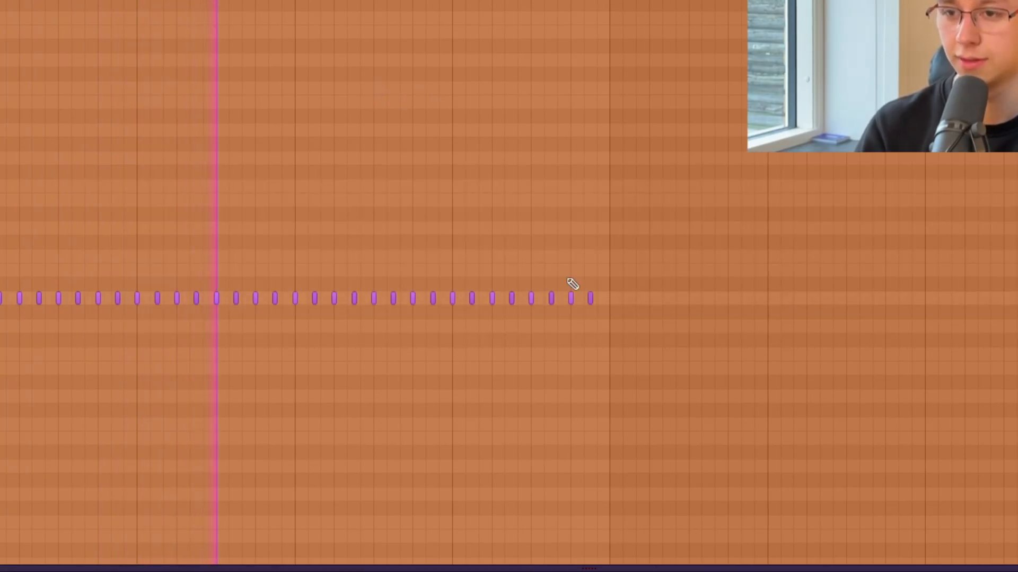
key(alt+r)
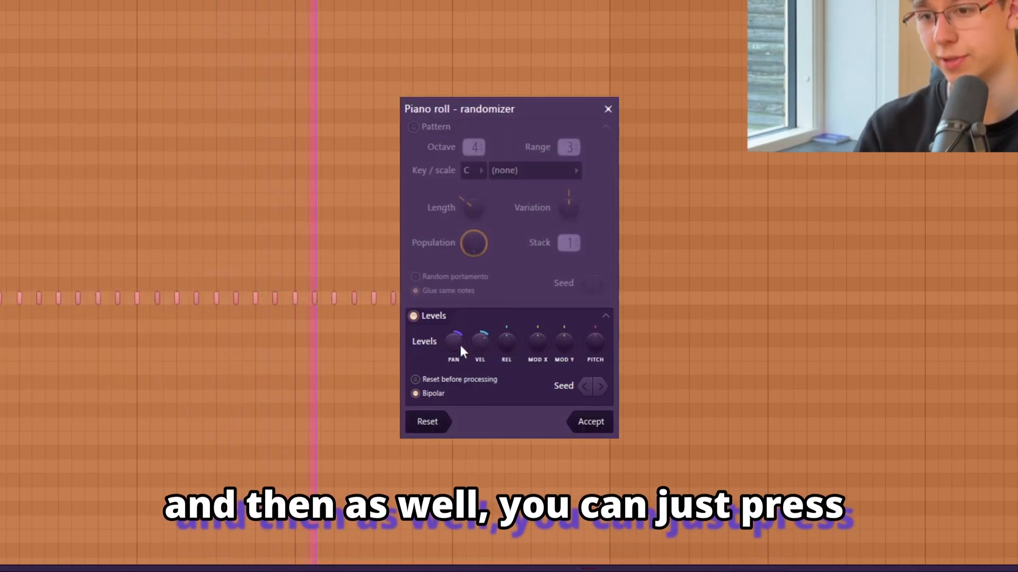
drag(478, 347, 478, 365)
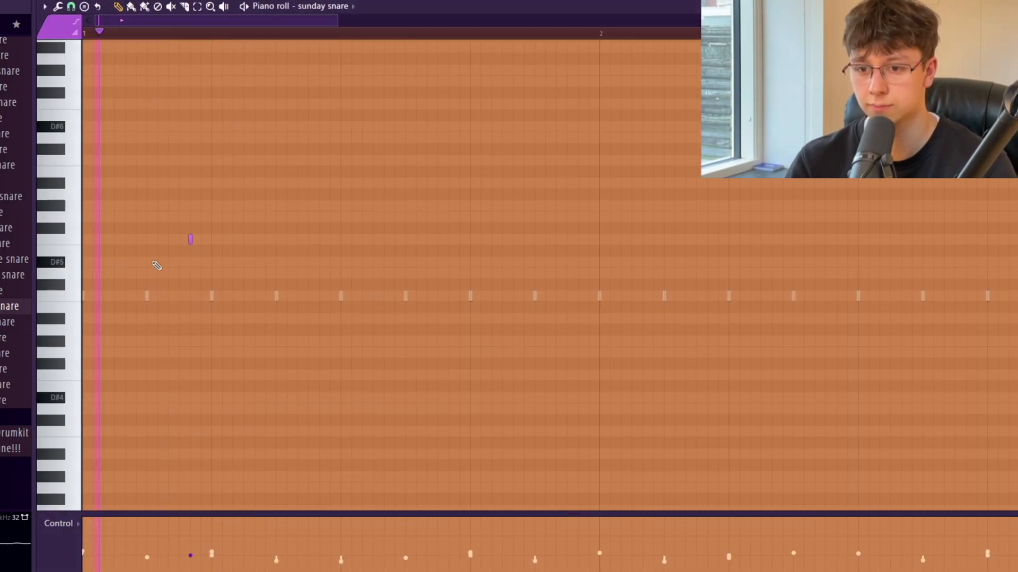
Step: Add off-grid sunday snare hits in bar 1 on F5, D5, C6 and D6
click(126, 239)
key(space)
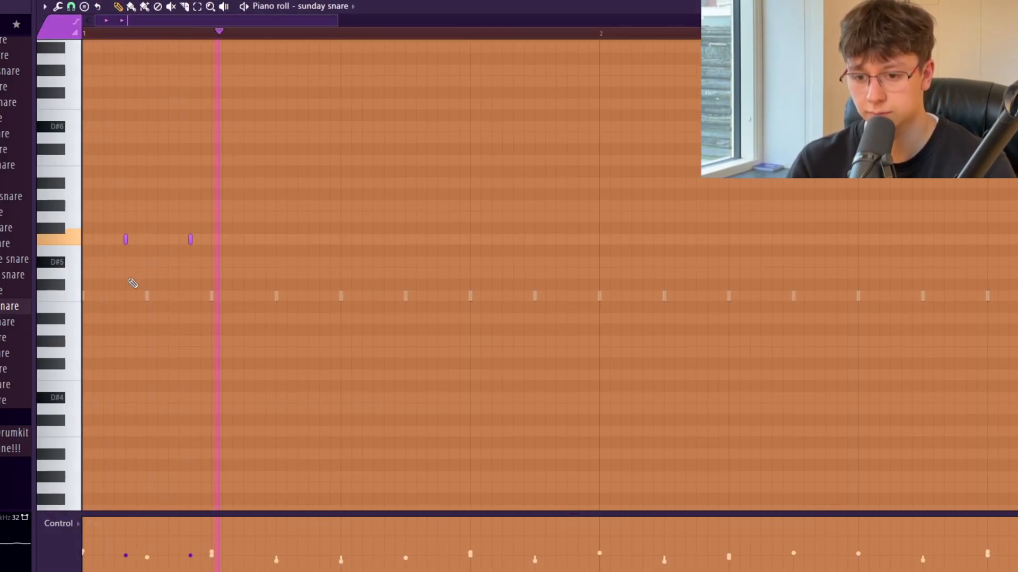
scroll(275, 285, up, 1)
click(308, 274)
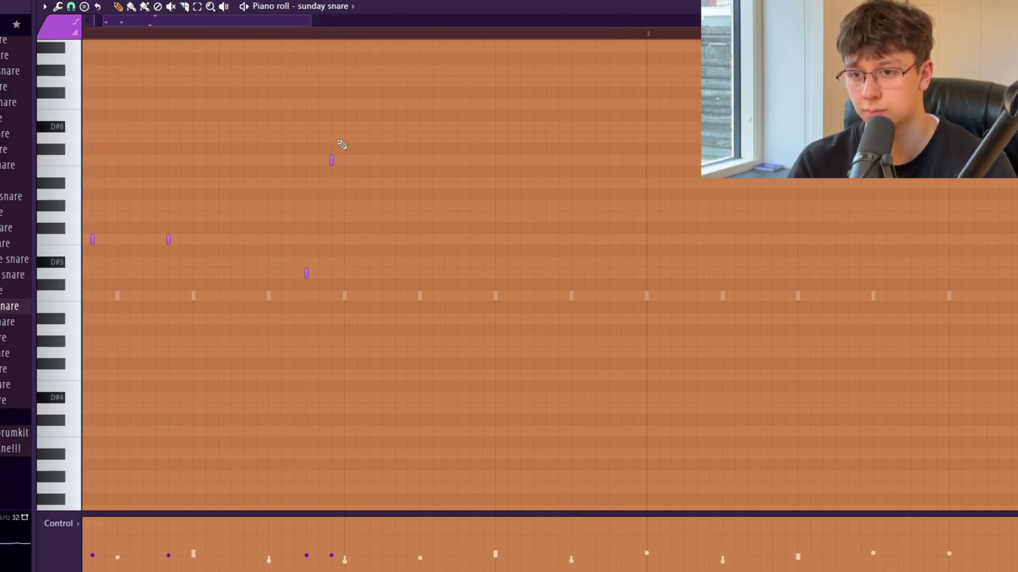
scroll(360, 144, down, 1)
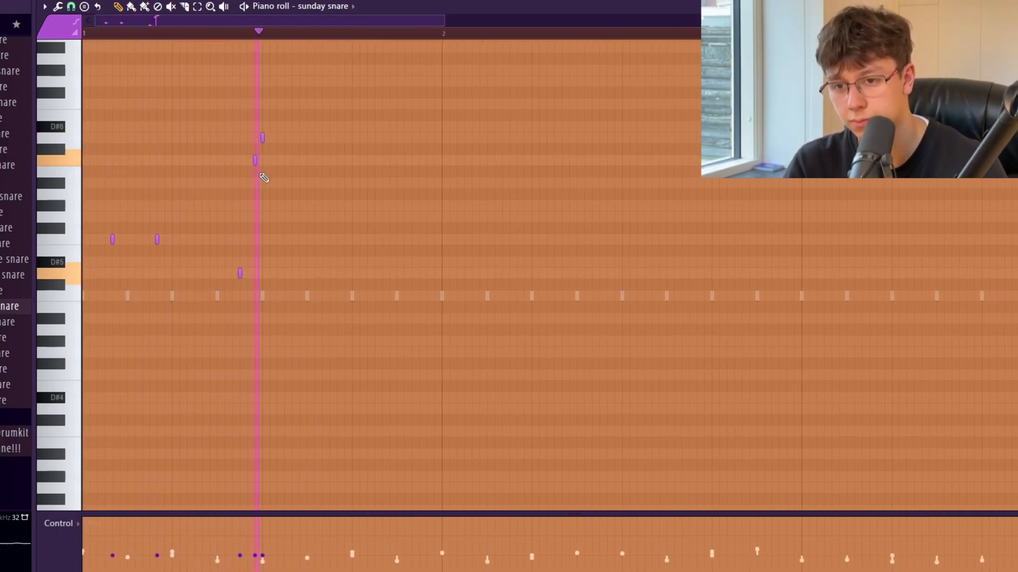
Step: Bring up the channel rack and place two more drum hits in the pattern
key(F6)
click(689, 336)
click(708, 336)
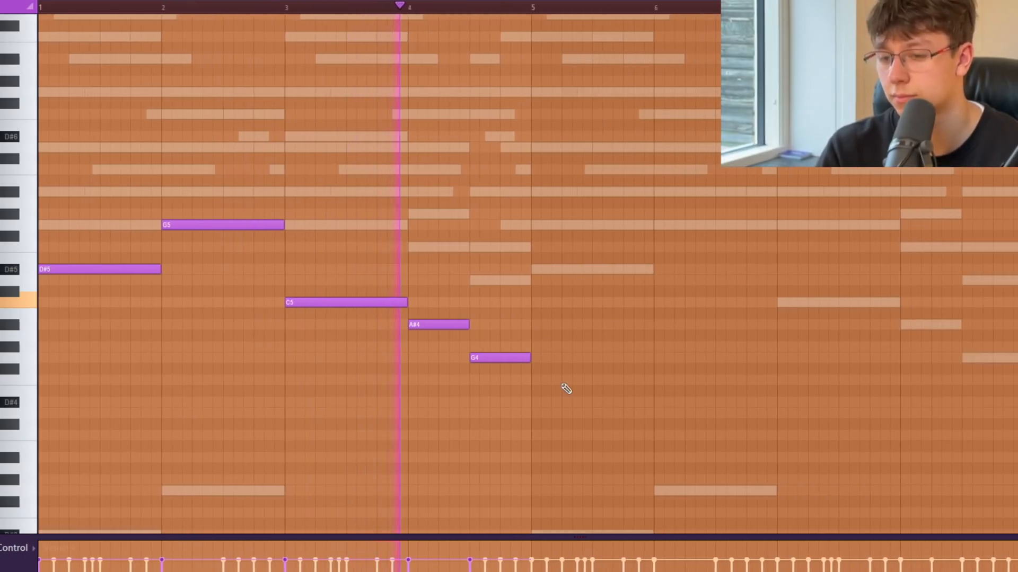
Step: Look over the bass line and bring up the channel rack over the mixer
scroll(610, 403, down, 1)
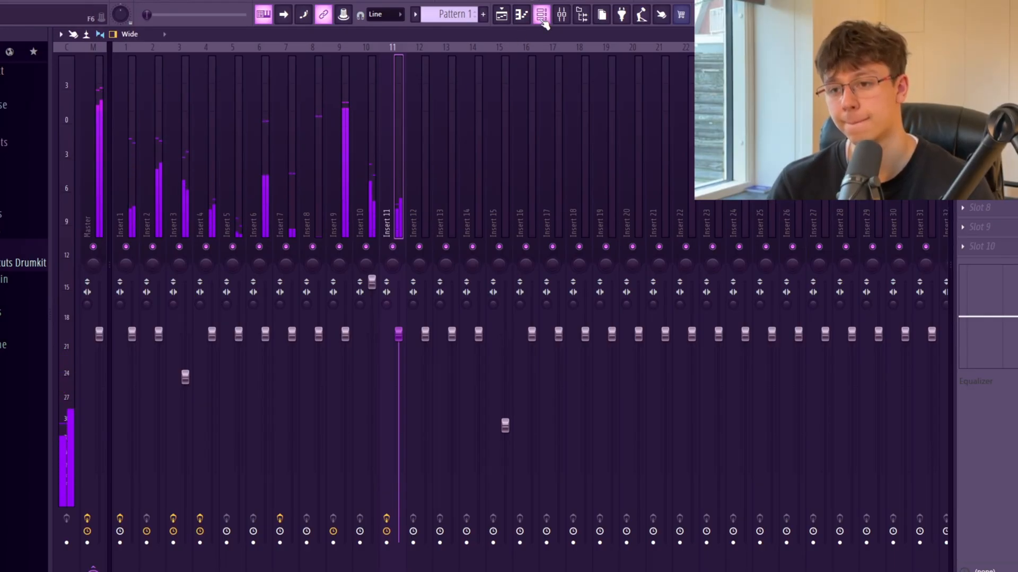
key(F6)
click(400, 420)
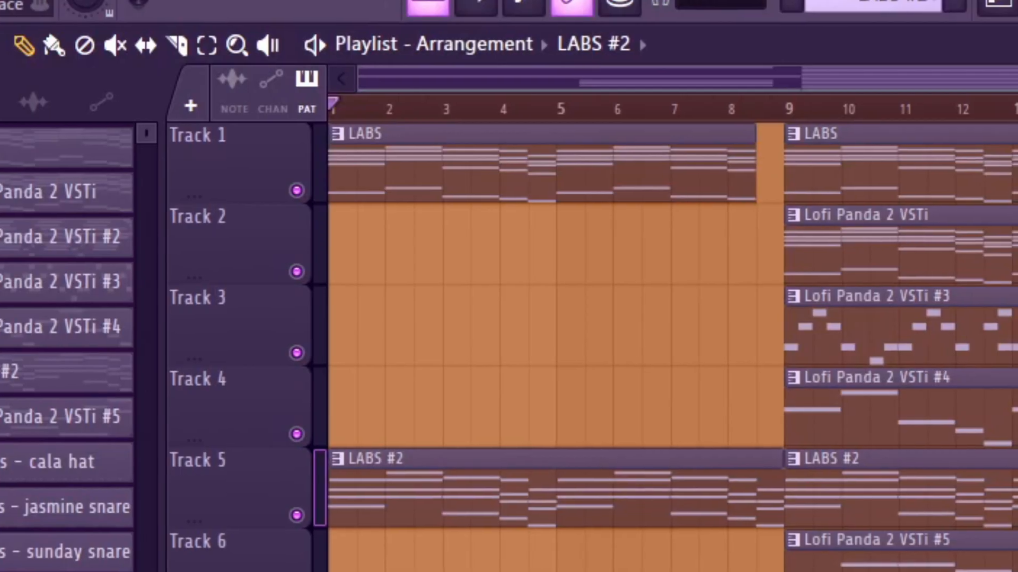
Step: Remove the Lofi Panda 2 VSTi, Lofi Panda 2 VSTi #3 and Lofi Panda 2 VSTi #4 clips from bars 17 to 24 of the arrangement
key(space)
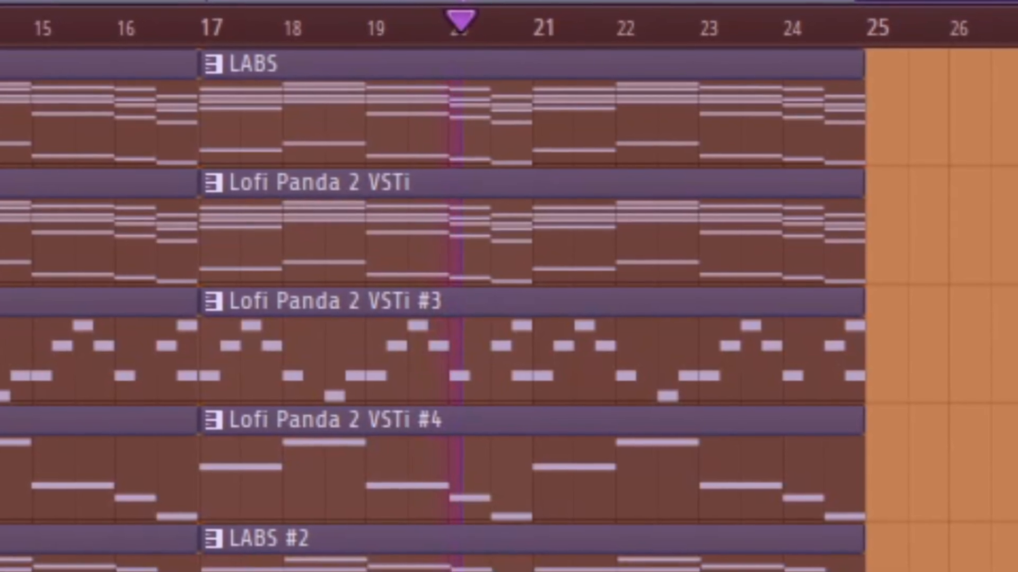
right_click(770, 451)
right_click(753, 344)
right_click(741, 247)
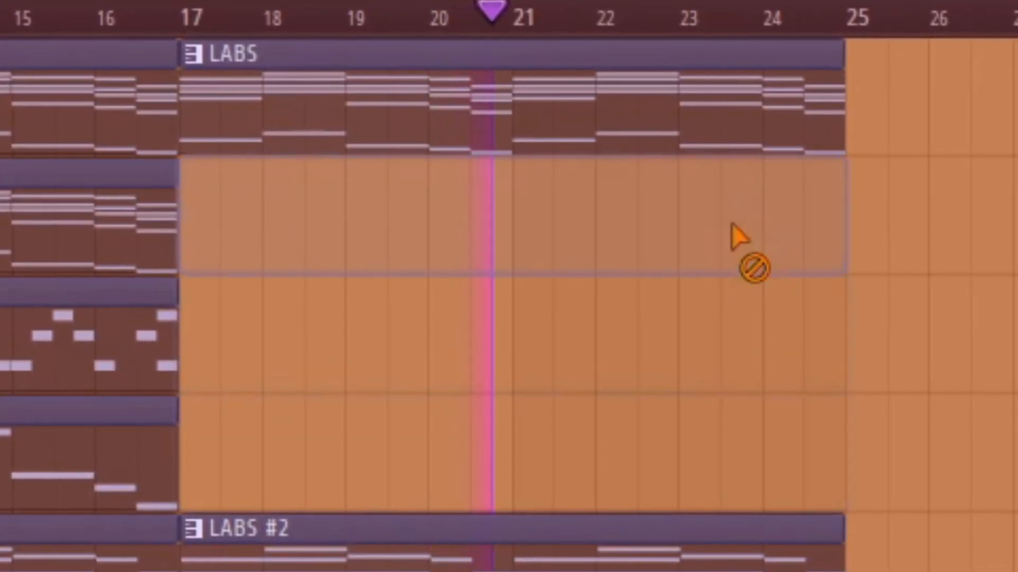